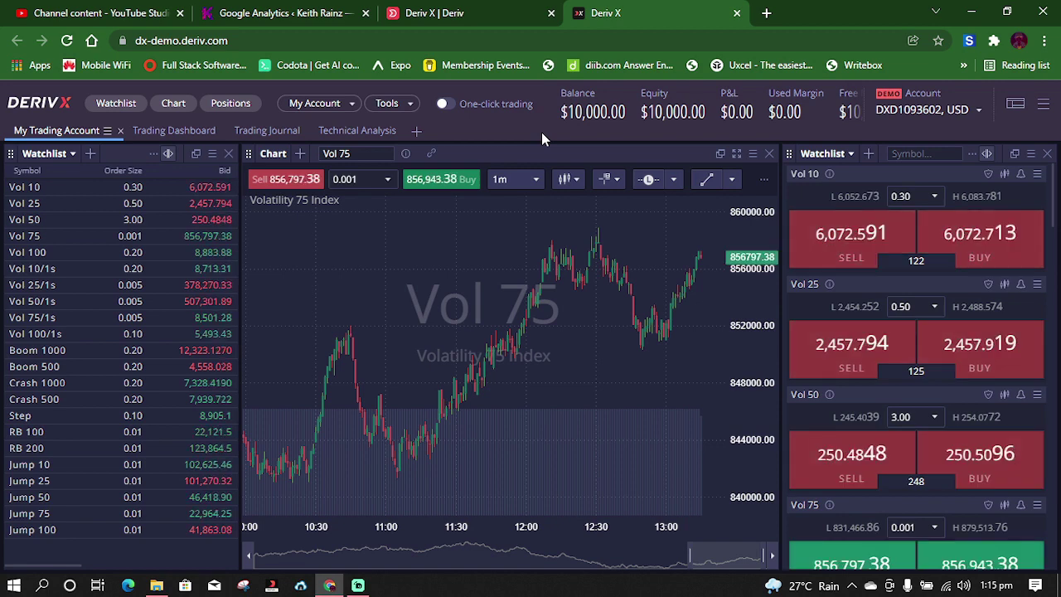
Switch the browser to full screen so the Deriv X workspace fills the display
{"action": "key", "text": "F11"}
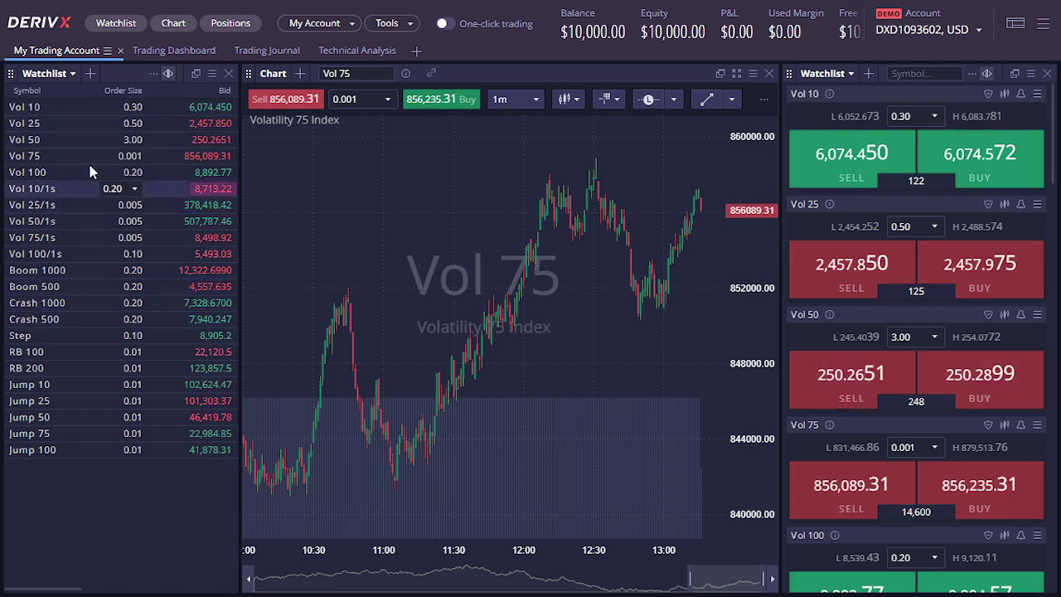
Try the Vol 75 chart as a line chart, then return it to candlesticks
{"action": "left_click", "coordinate": [69, 76]}
{"action": "left_click", "coordinate": [66, 74]}
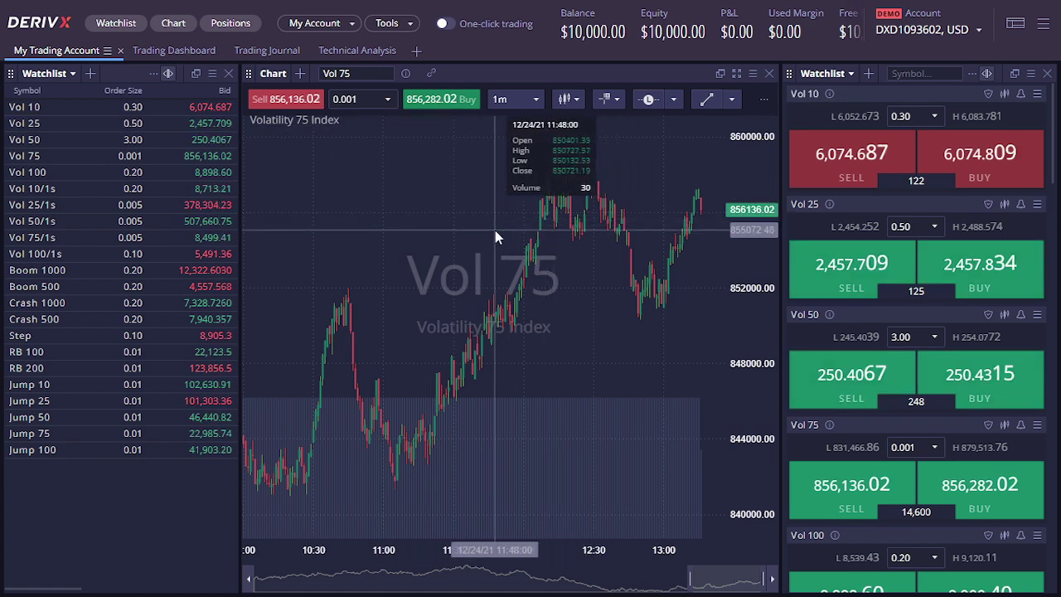
{"action": "left_click", "coordinate": [568, 99]}
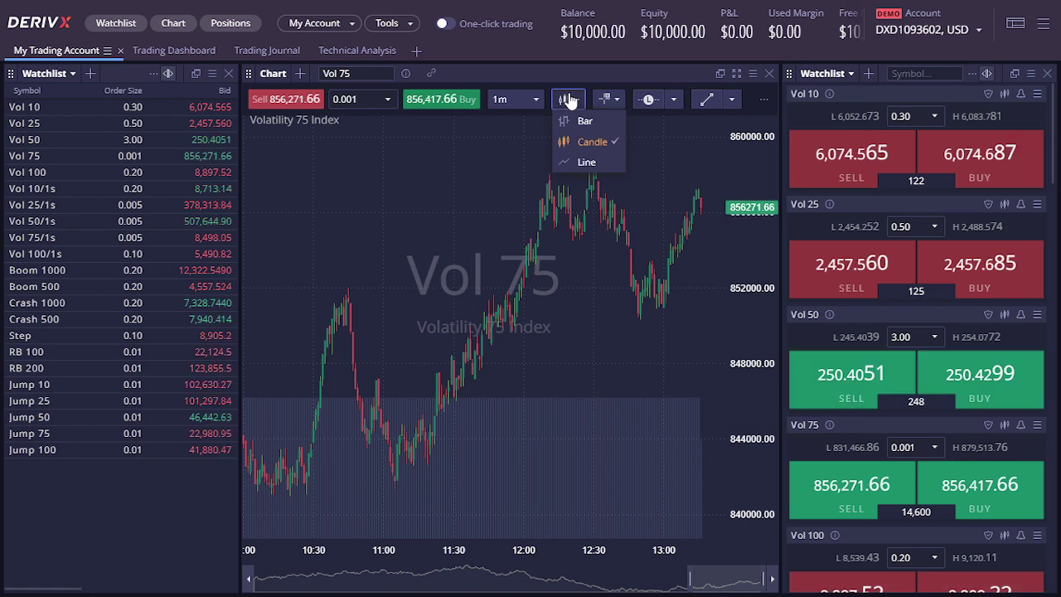
{"action": "left_click", "coordinate": [579, 162]}
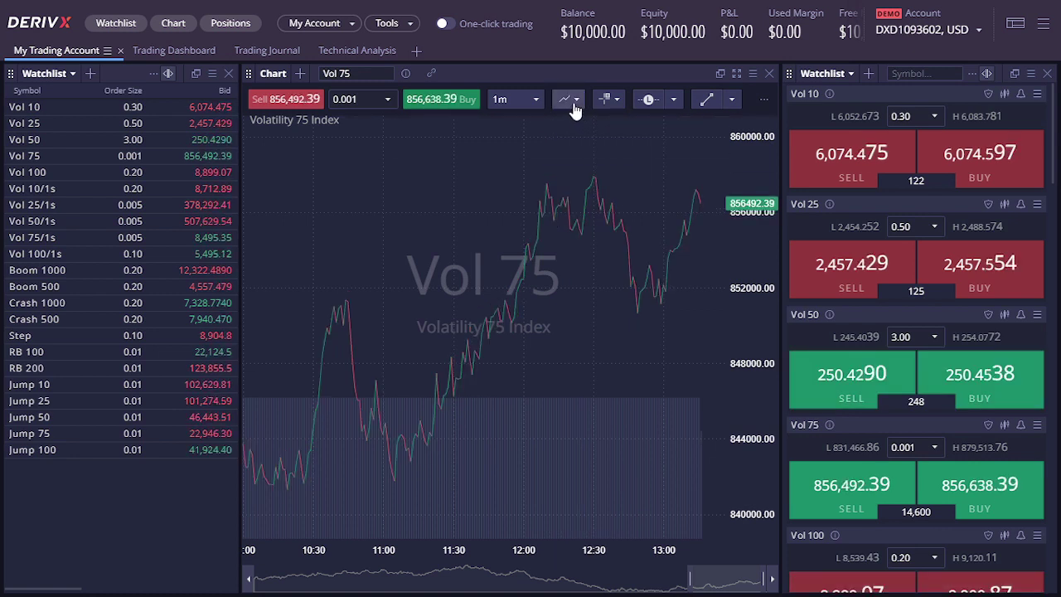
{"action": "left_click", "coordinate": [568, 99]}
{"action": "left_click", "coordinate": [570, 143]}
Show a plain crosshair on the chart, then set it to No Crosshair
{"action": "left_click", "coordinate": [606, 103]}
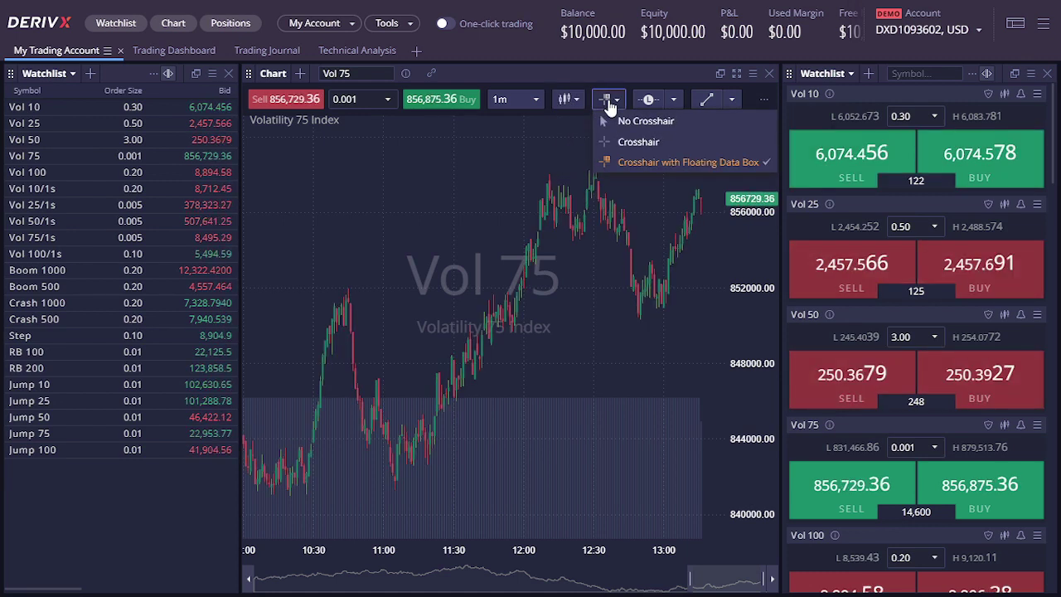
{"action": "left_click", "coordinate": [618, 141]}
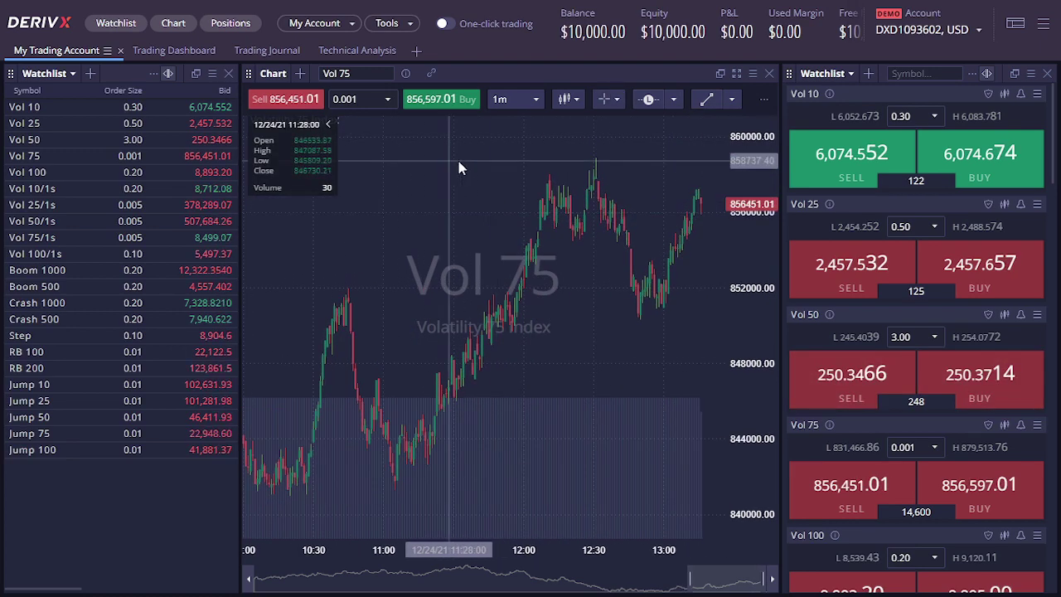
{"action": "left_click", "coordinate": [606, 101]}
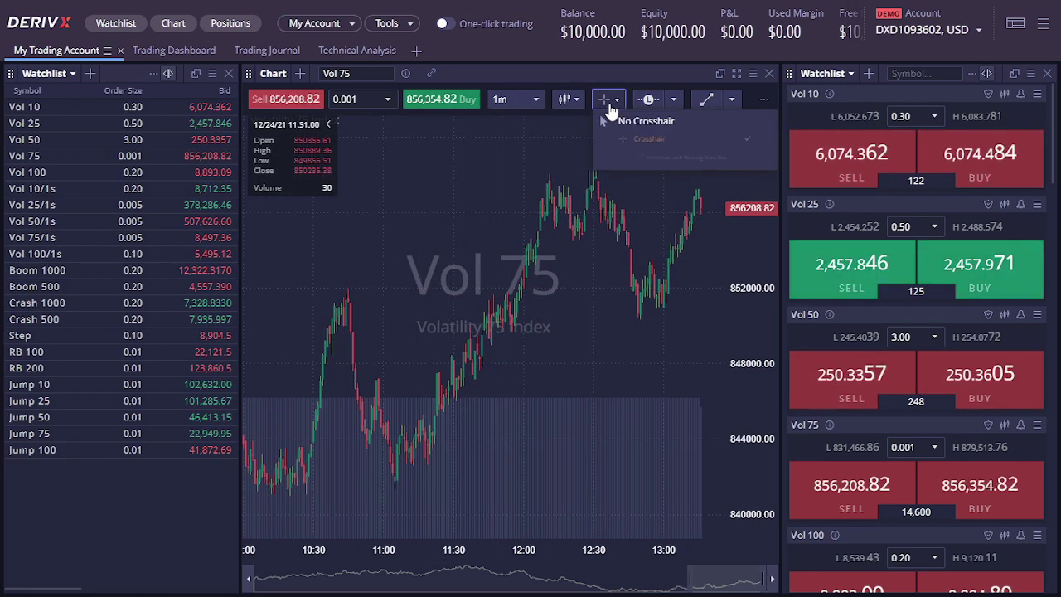
{"action": "left_click", "coordinate": [633, 121]}
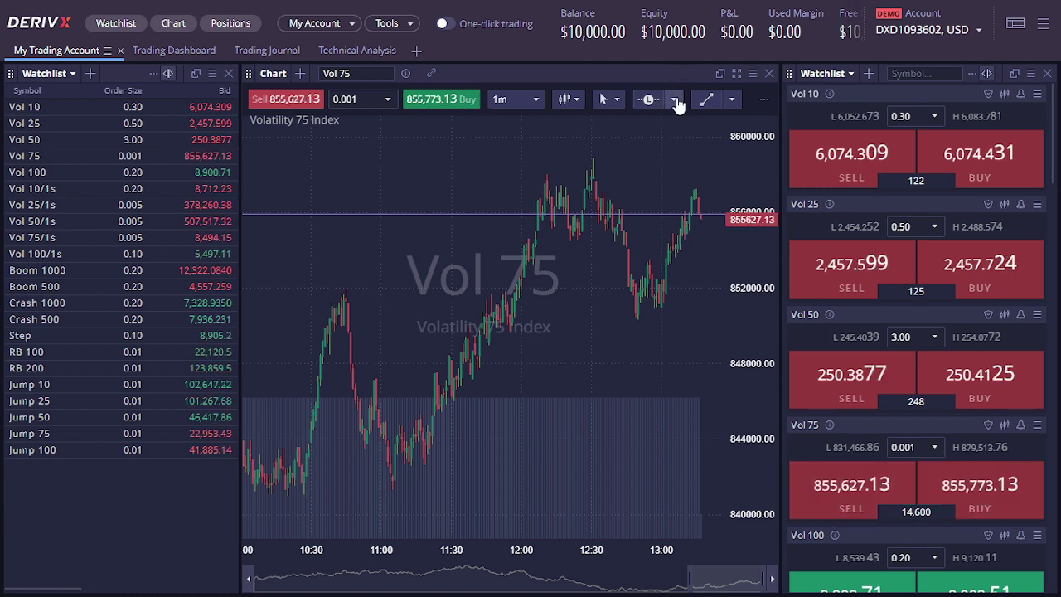
Change the chart's time display option and dismiss the Vol 75 new order form
{"action": "left_click", "coordinate": [675, 100]}
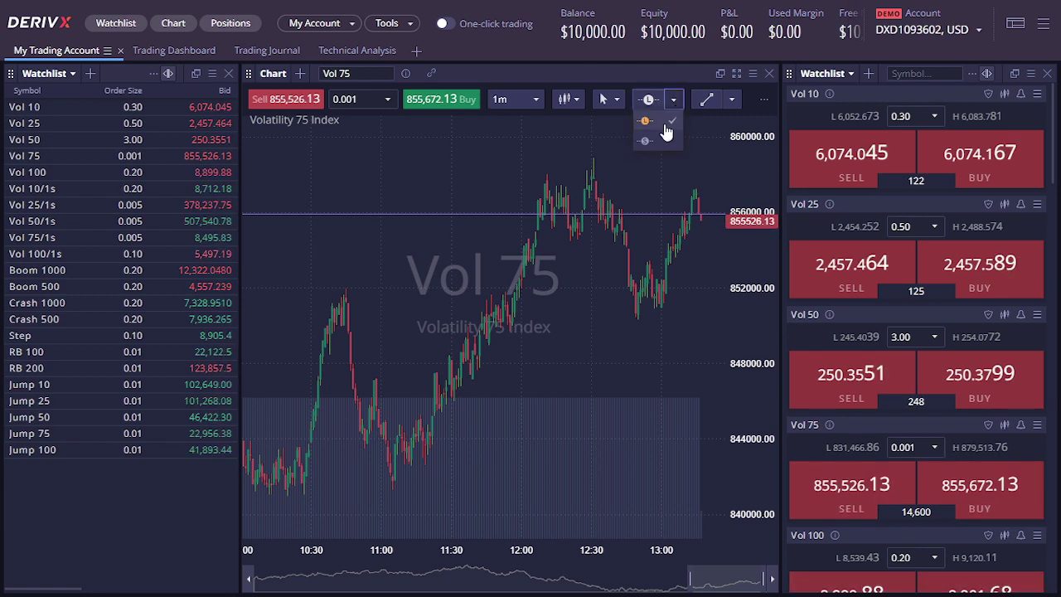
{"action": "left_click", "coordinate": [643, 141]}
{"action": "left_click", "coordinate": [661, 133]}
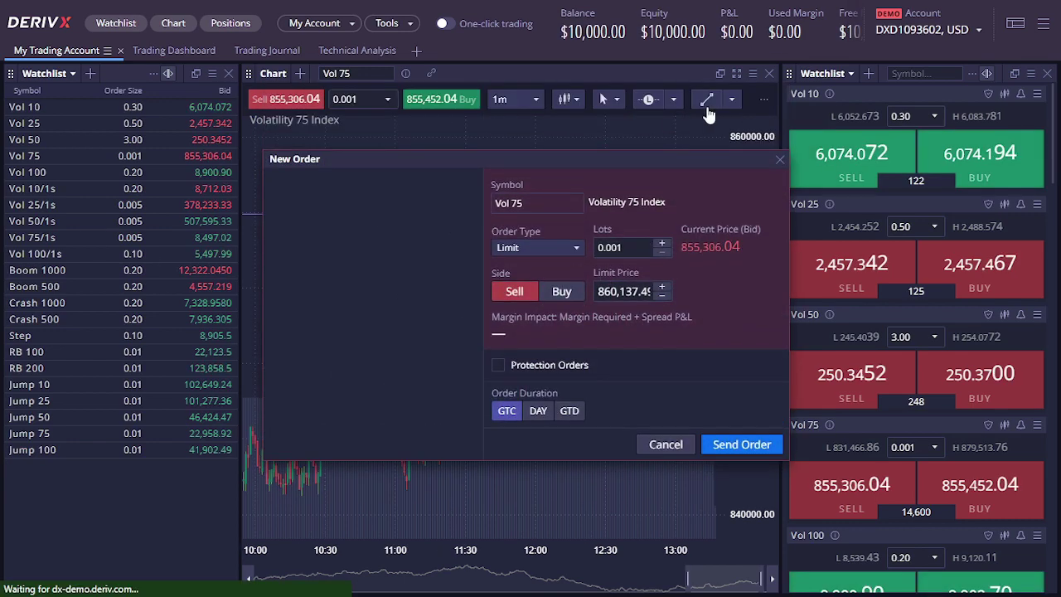
{"action": "left_click", "coordinate": [780, 159]}
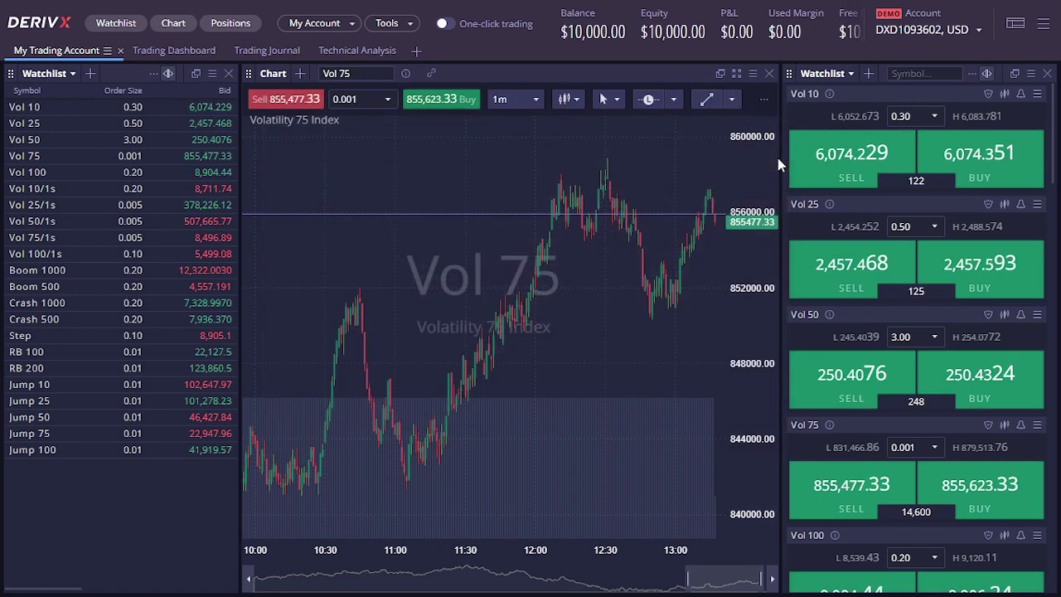
Draw a trend line from 853878.26 up to 858572.68, a 4694.42 (0.55%) move
{"action": "left_click", "coordinate": [703, 103]}
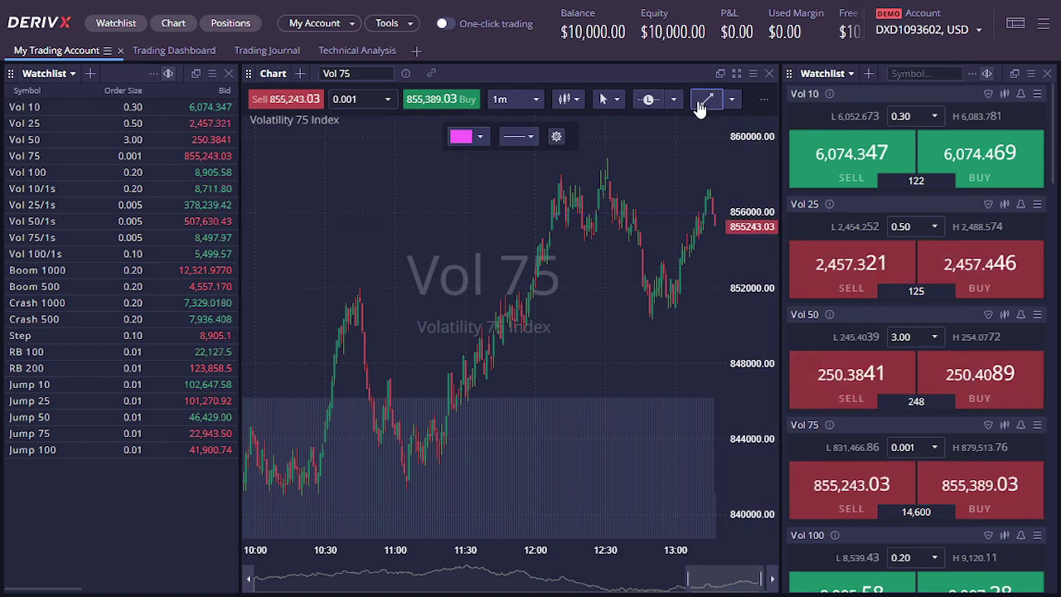
{"action": "left_click", "coordinate": [657, 161]}
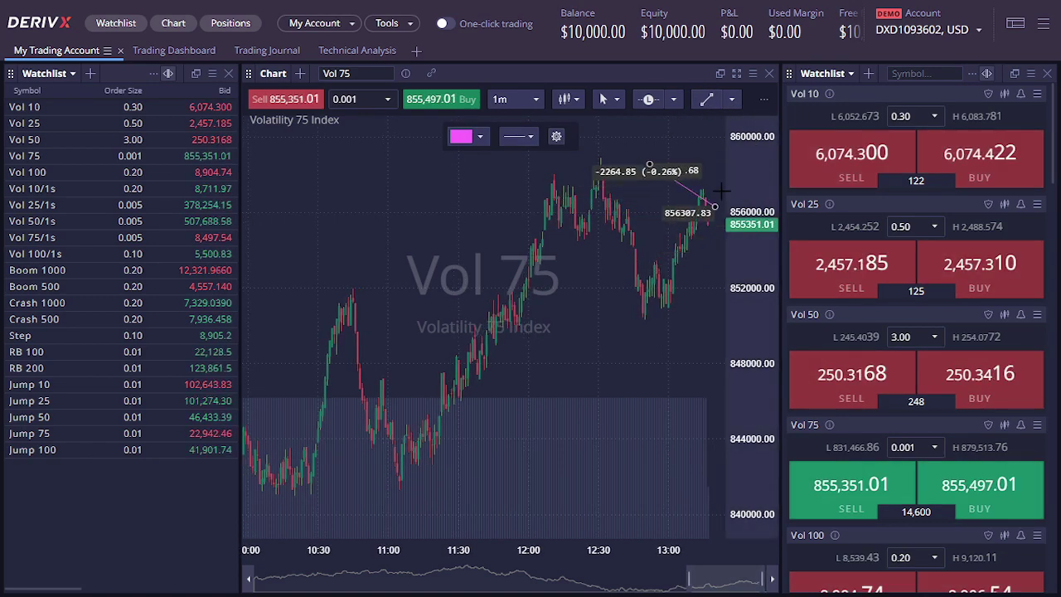
{"action": "left_click", "coordinate": [621, 249]}
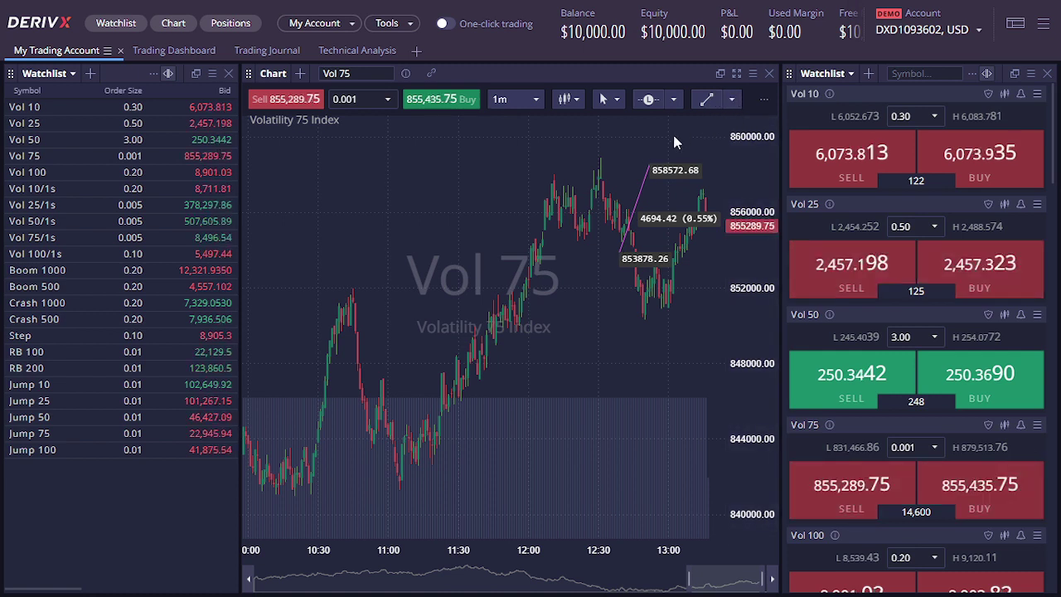
{"action": "left_click", "coordinate": [733, 101]}
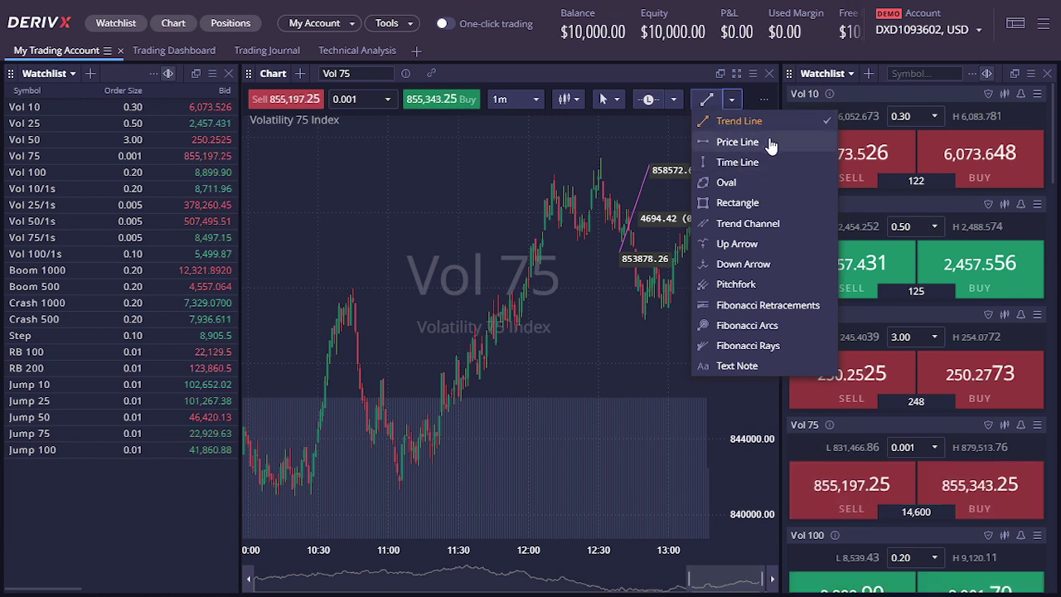
Draw a pink rectangle over the 851000–852000 zone near the 10:45 peak
{"action": "left_click", "coordinate": [756, 203]}
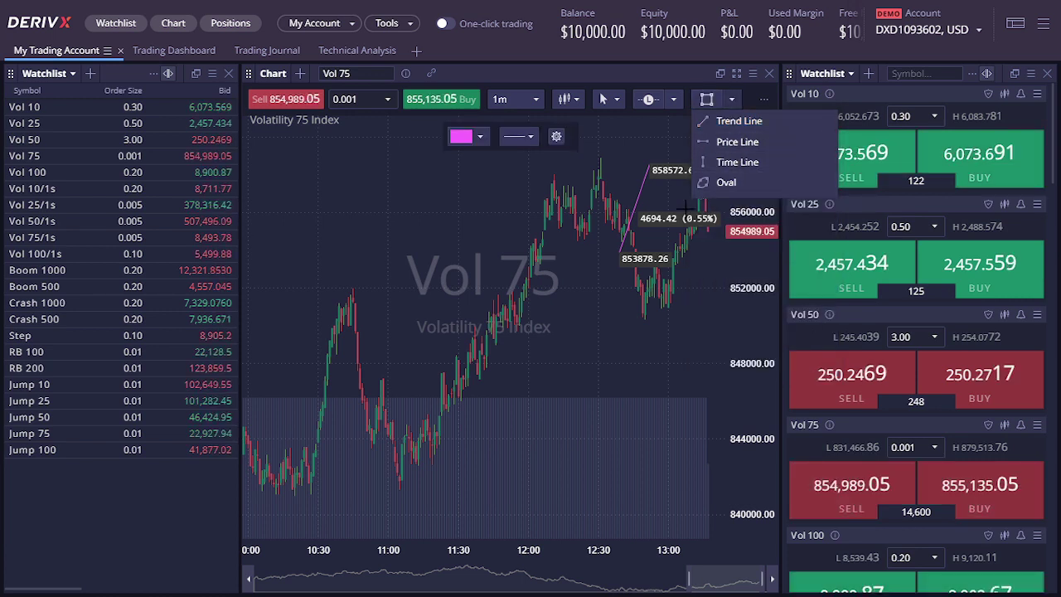
{"action": "mouse_move", "coordinate": [336, 273]}
{"action": "left_mouse_down"}
{"action": "mouse_move", "coordinate": [341, 339]}
{"action": "mouse_move", "coordinate": [498, 379]}
{"action": "mouse_move", "coordinate": [569, 285]}
{"action": "mouse_move", "coordinate": [315, 268]}
{"action": "left_mouse_up"}
{"action": "left_click_drag", "start_coordinate": [437, 271], "coordinate": [681, 219]}
{"action": "left_click", "coordinate": [674, 230]}
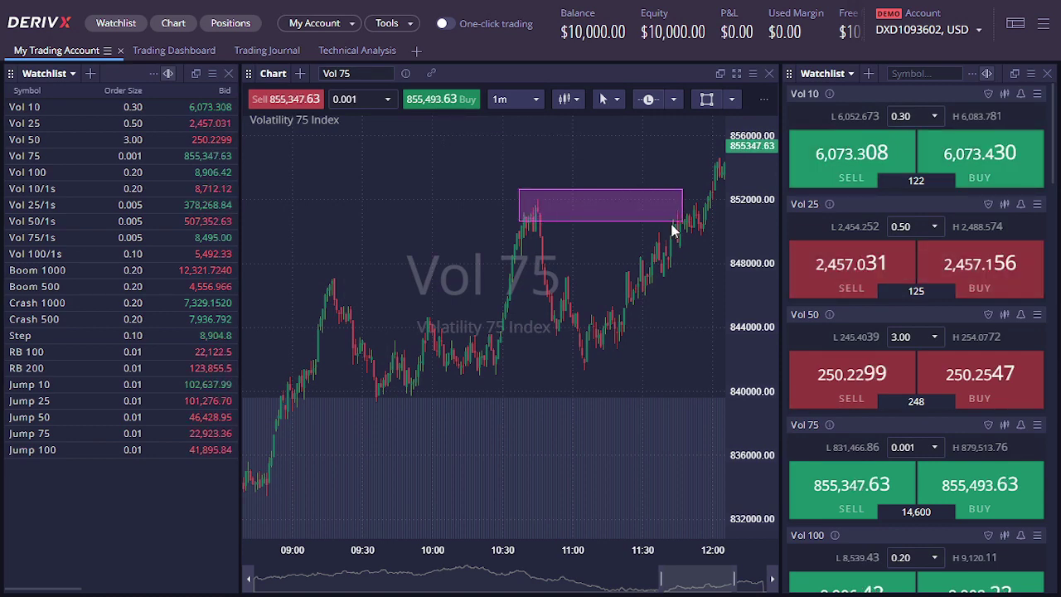
{"action": "left_click_drag", "start_coordinate": [582, 325], "coordinate": [488, 292]}
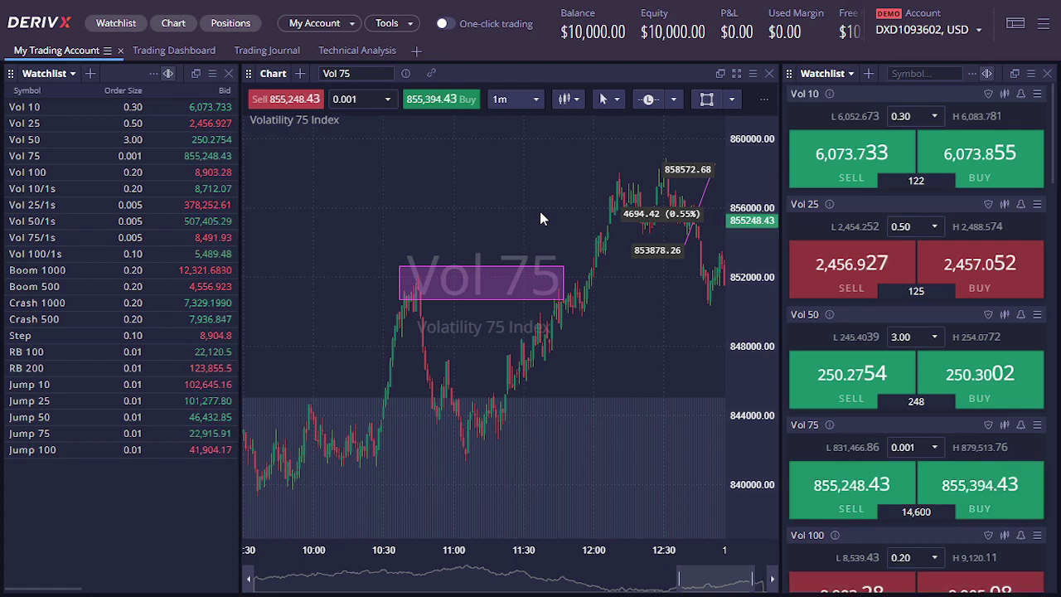
{"action": "left_click", "coordinate": [733, 101]}
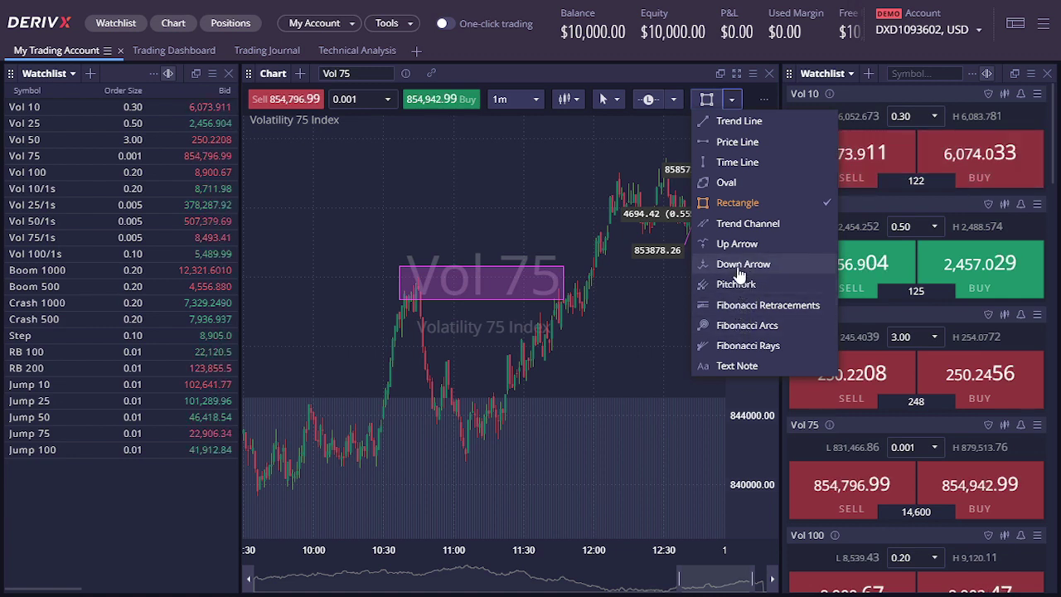
Place a green up arrow below the rectangle and a red down arrow above the rally
{"action": "left_click", "coordinate": [737, 244]}
{"action": "left_click", "coordinate": [587, 327]}
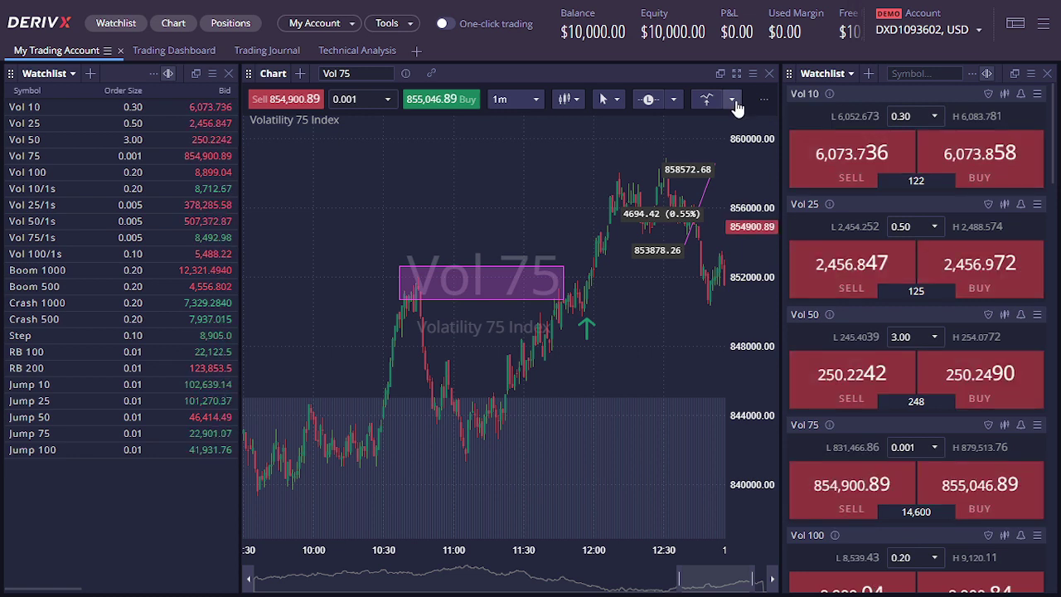
{"action": "left_click", "coordinate": [733, 101]}
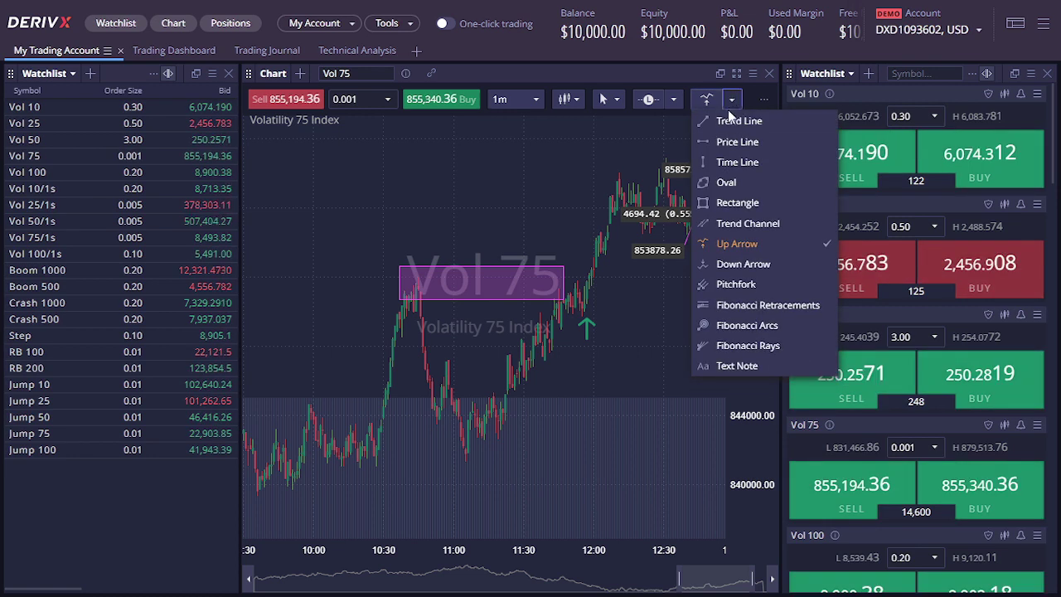
{"action": "left_click", "coordinate": [735, 267]}
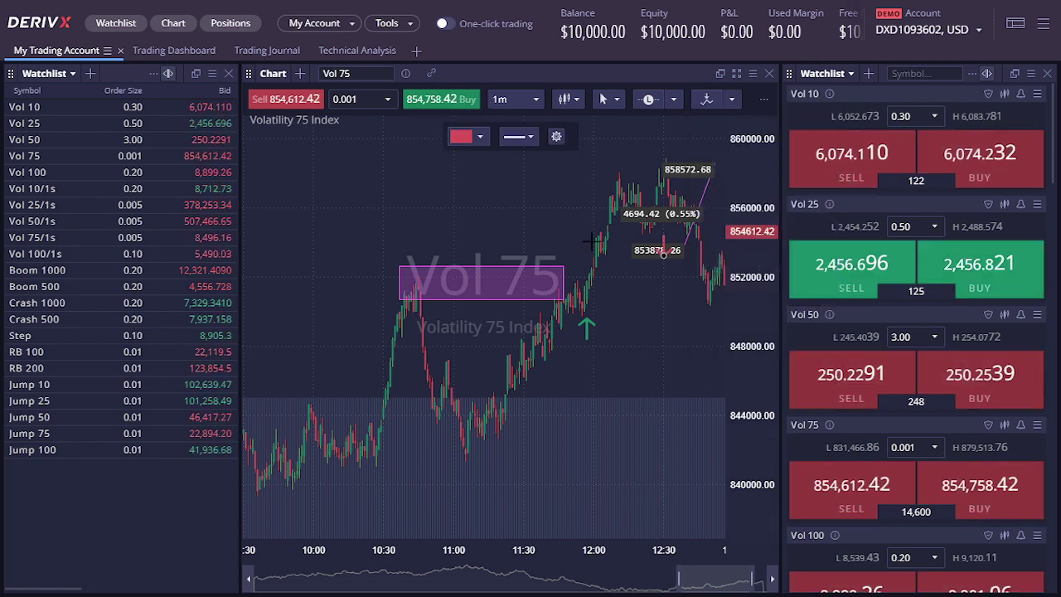
{"action": "left_click", "coordinate": [565, 239]}
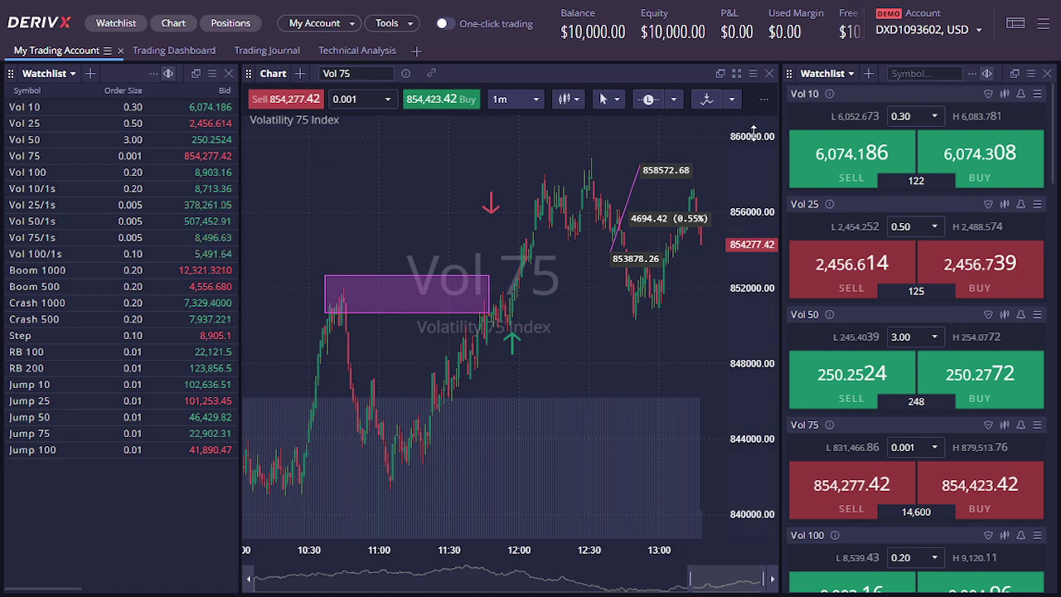
{"action": "left_click", "coordinate": [754, 74]}
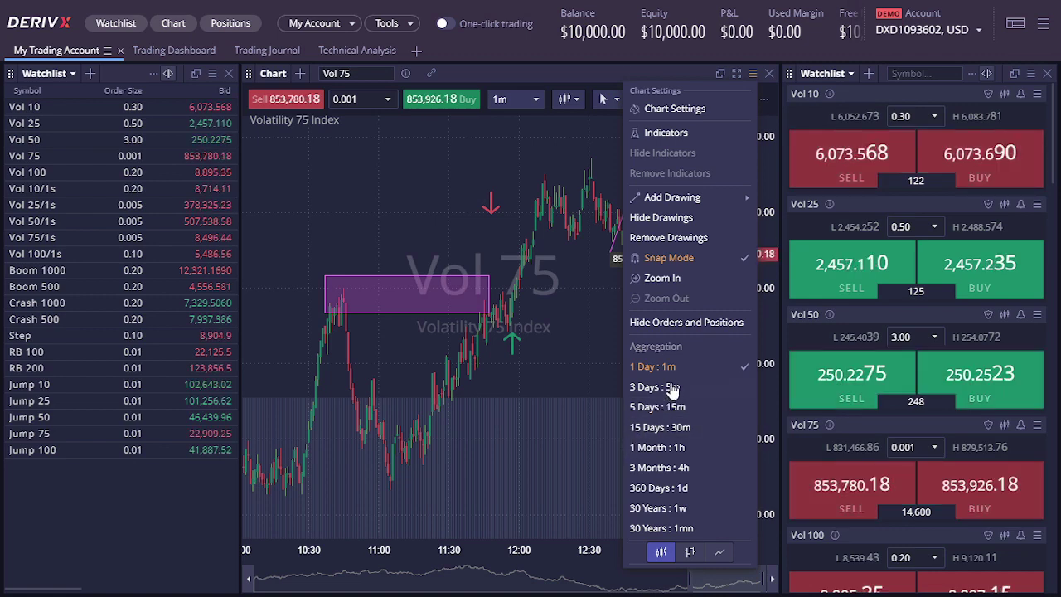
Change the Vol 75 chart from 5-minute to 1-minute candles
{"action": "left_click", "coordinate": [661, 387]}
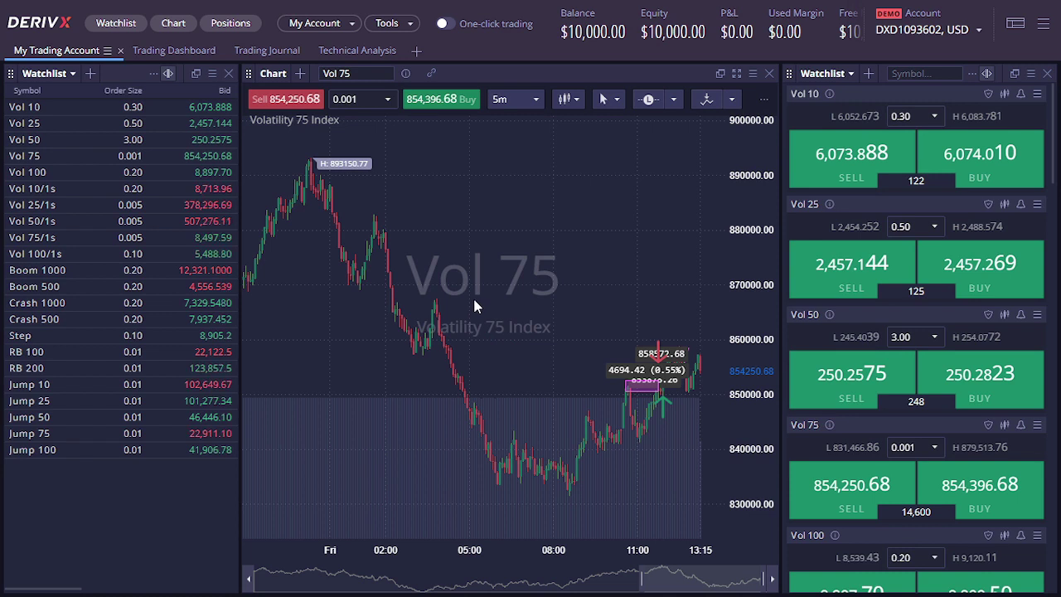
{"action": "left_click", "coordinate": [526, 100]}
{"action": "left_click", "coordinate": [499, 121]}
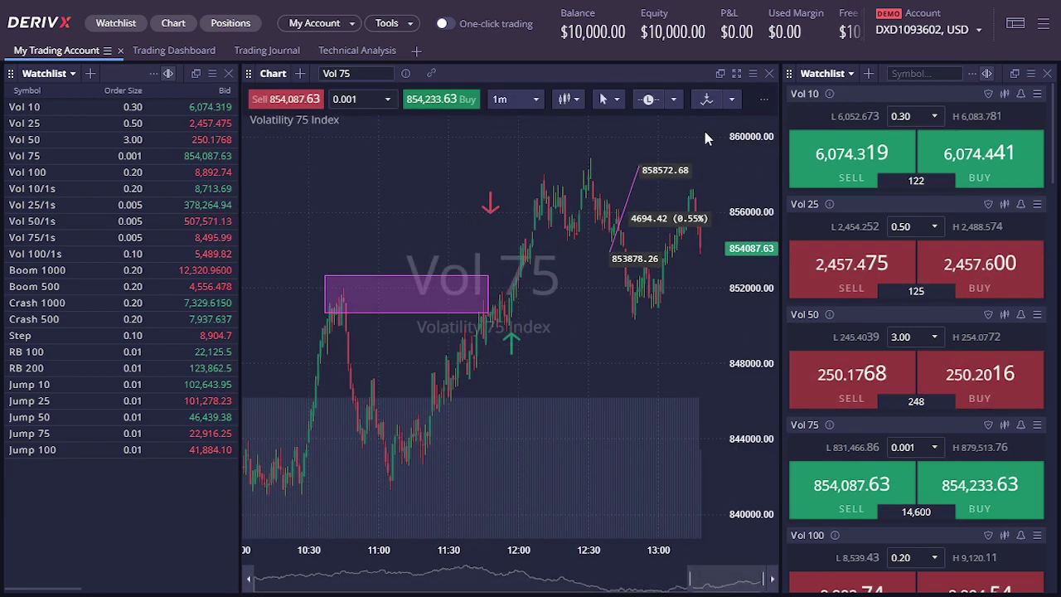
Maximize the chart so it fills the workspace, hiding the watchlists
{"action": "left_click", "coordinate": [732, 100]}
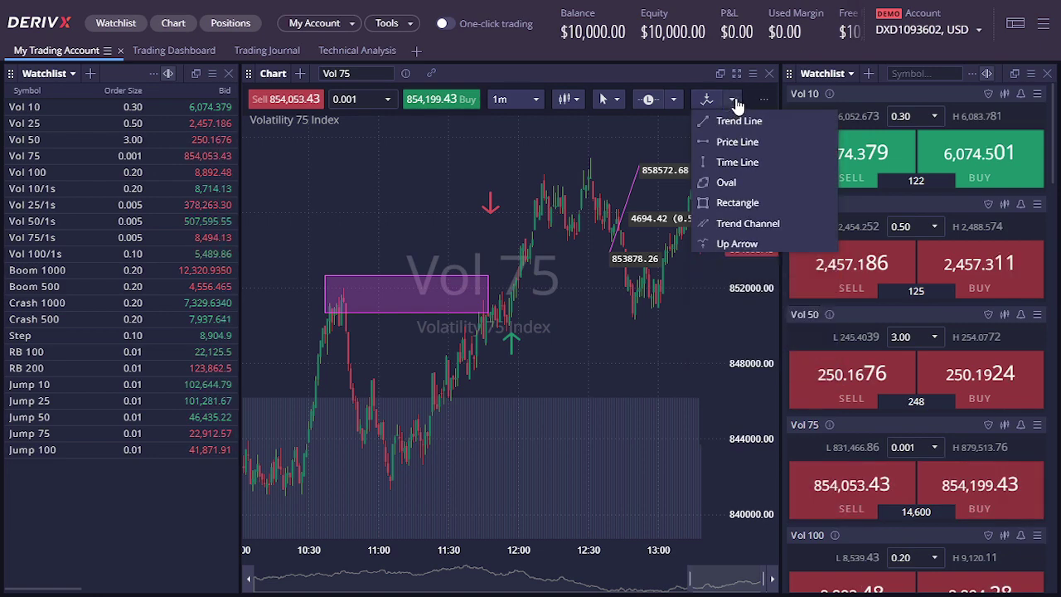
{"action": "left_click", "coordinate": [752, 73]}
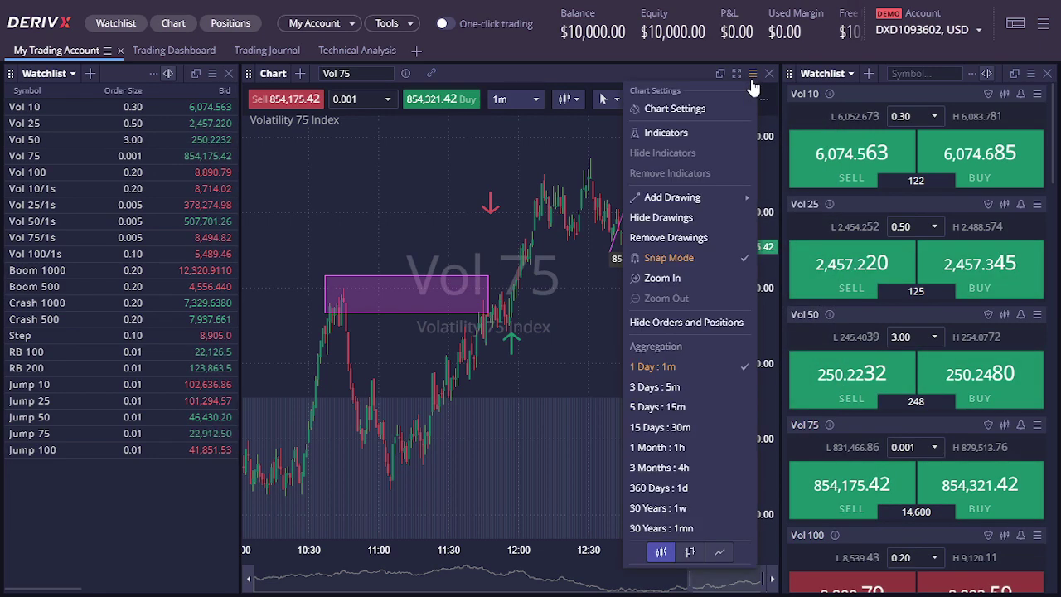
{"action": "left_click", "coordinate": [752, 81]}
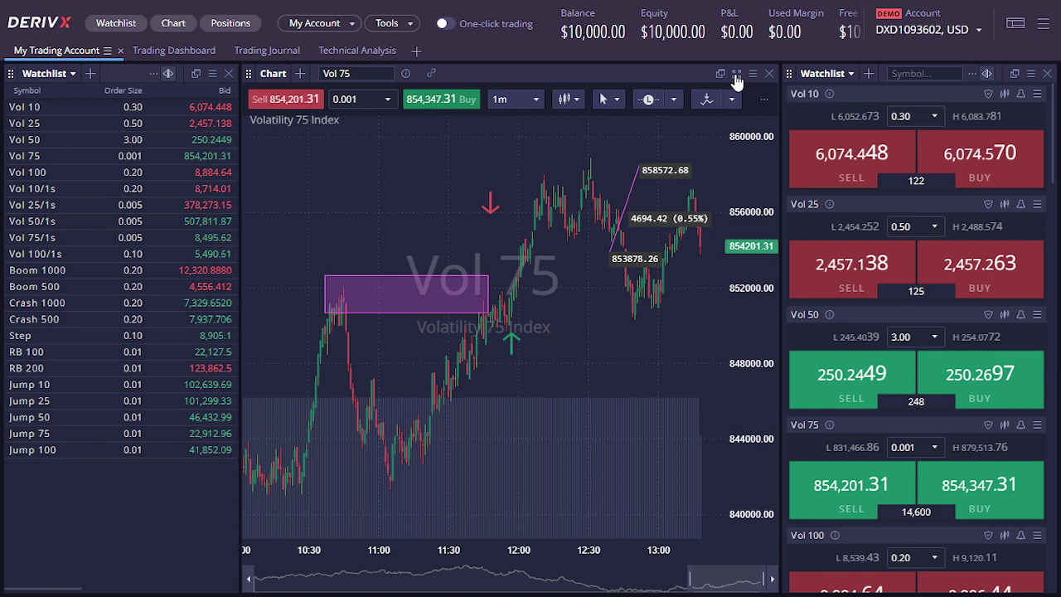
{"action": "left_click", "coordinate": [736, 76]}
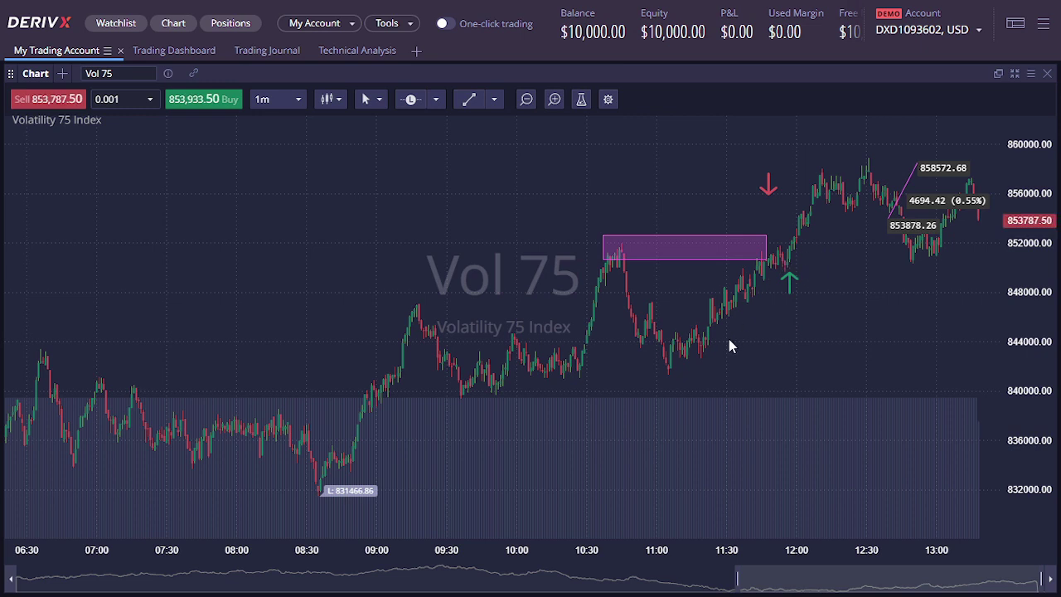
Restore the chart to its panel beside both watchlists and scroll the right watchlist
{"action": "left_click_drag", "start_coordinate": [586, 355], "coordinate": [477, 342]}
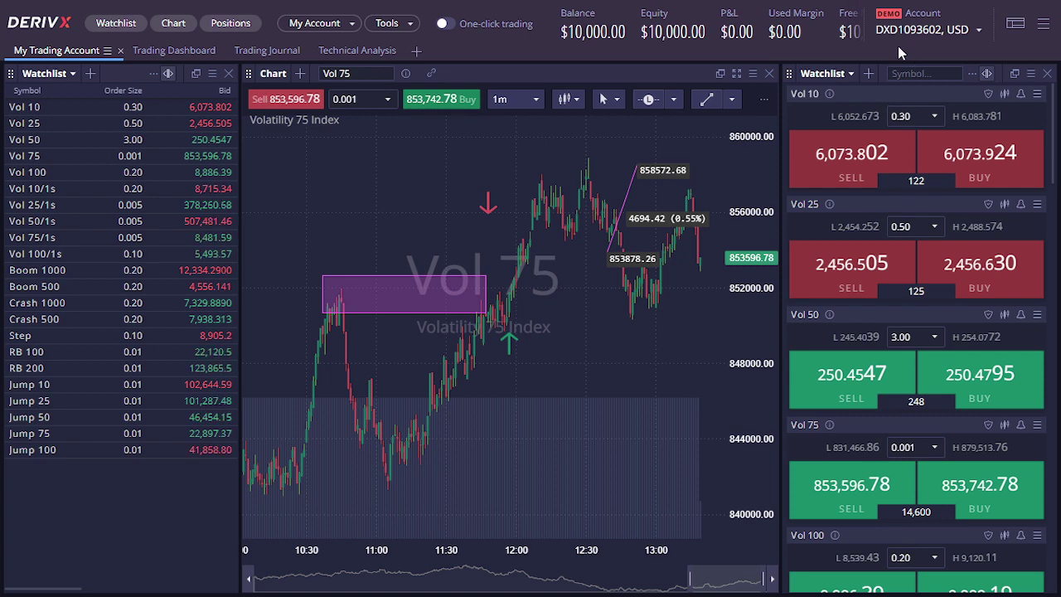
{"action": "scroll", "coordinate": [896, 373], "scroll_direction": "down", "scroll_amount": 3}
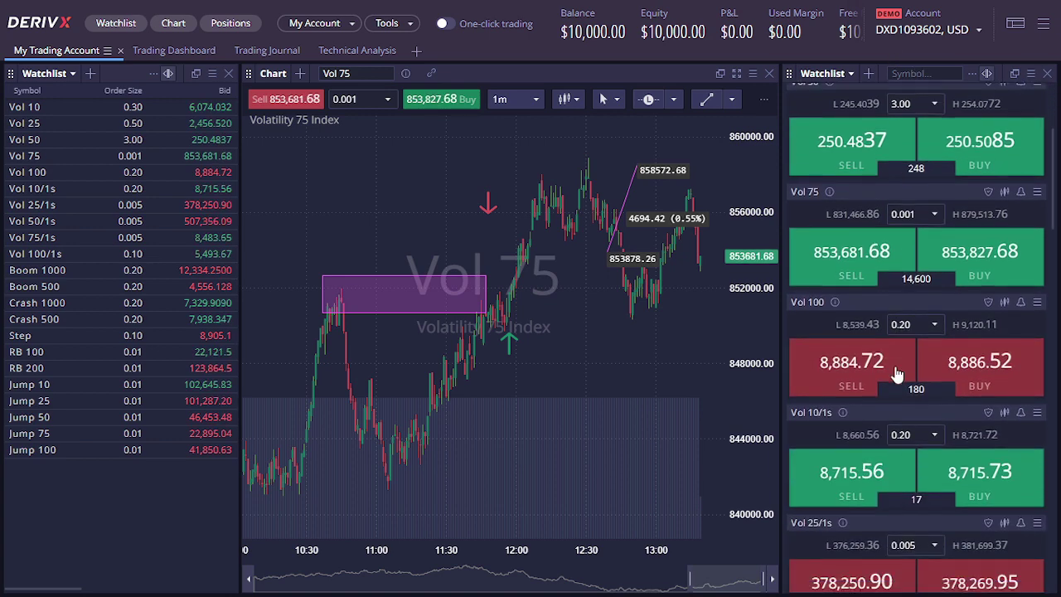
{"action": "scroll", "coordinate": [896, 373], "scroll_direction": "down", "scroll_amount": 3}
{"action": "scroll", "coordinate": [944, 264], "scroll_direction": "up", "scroll_amount": 5}
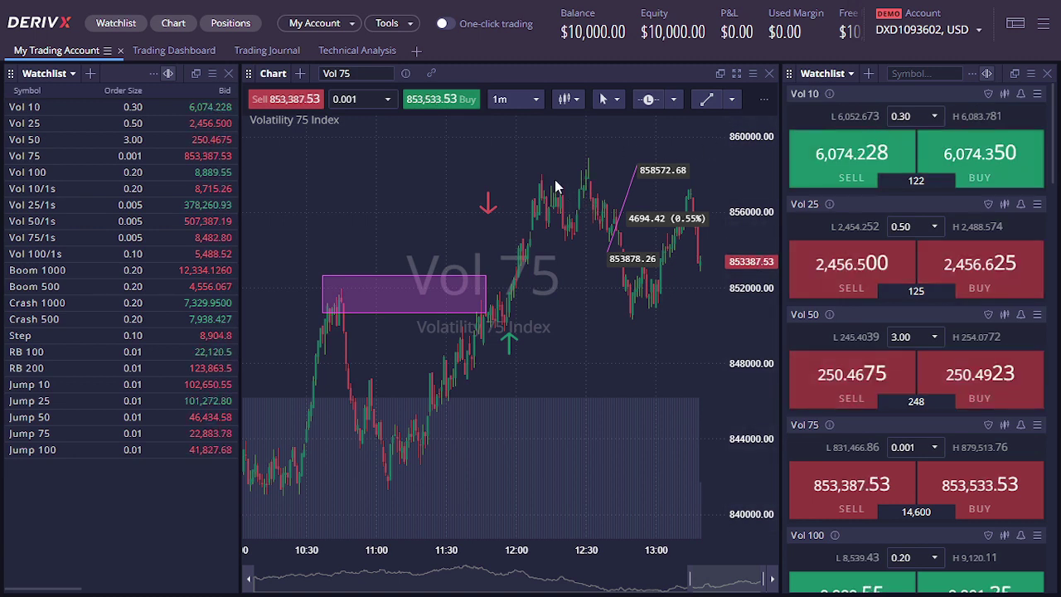
Send a 0.001-lot Vol 75 market buy from the chart, filled at 853,421.68
{"action": "right_click", "coordinate": [457, 159]}
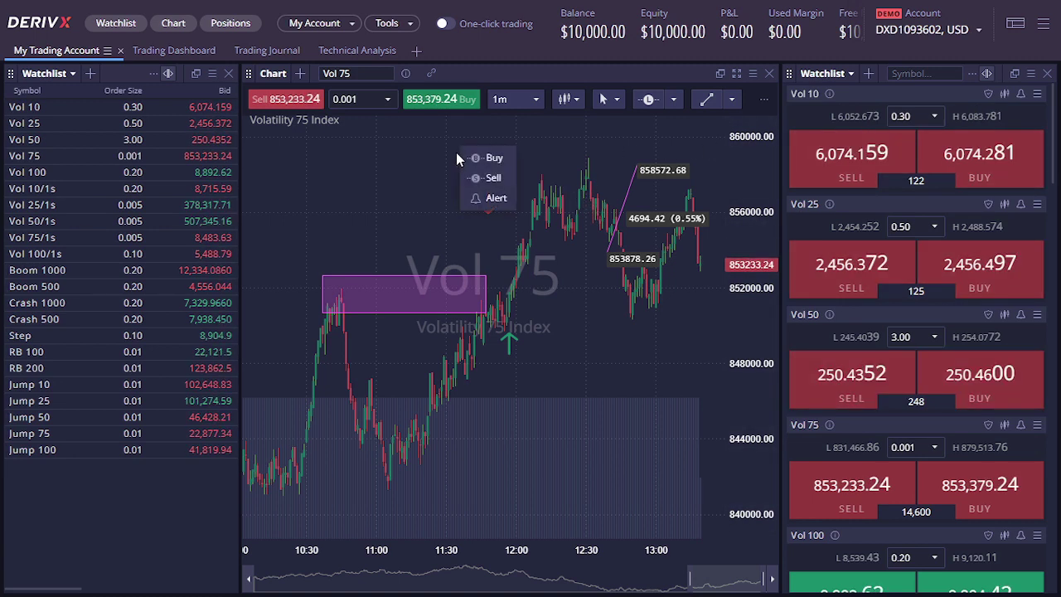
{"action": "left_click", "coordinate": [408, 174]}
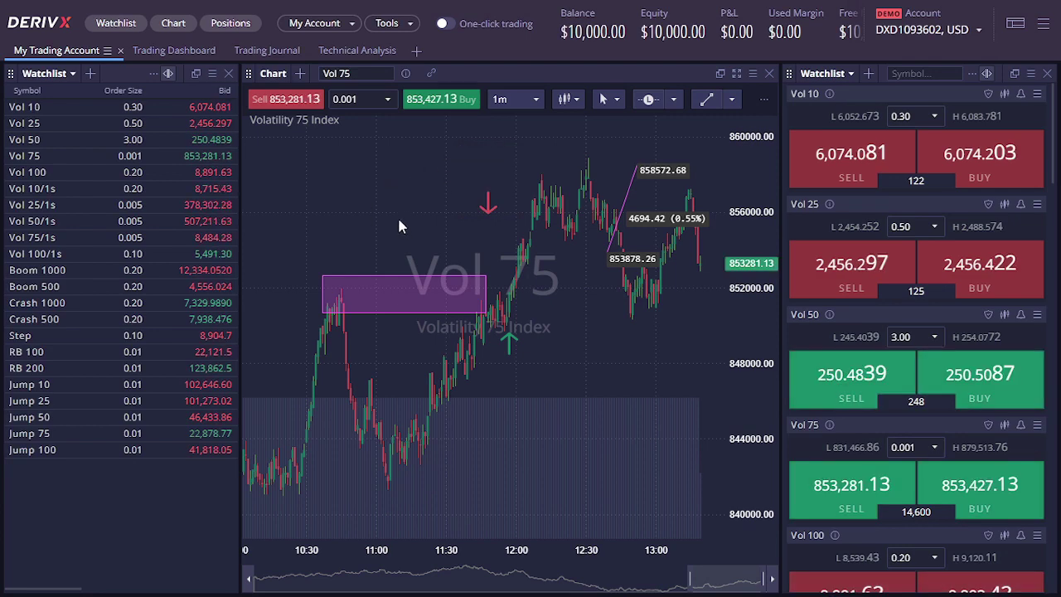
{"action": "right_click", "coordinate": [415, 174]}
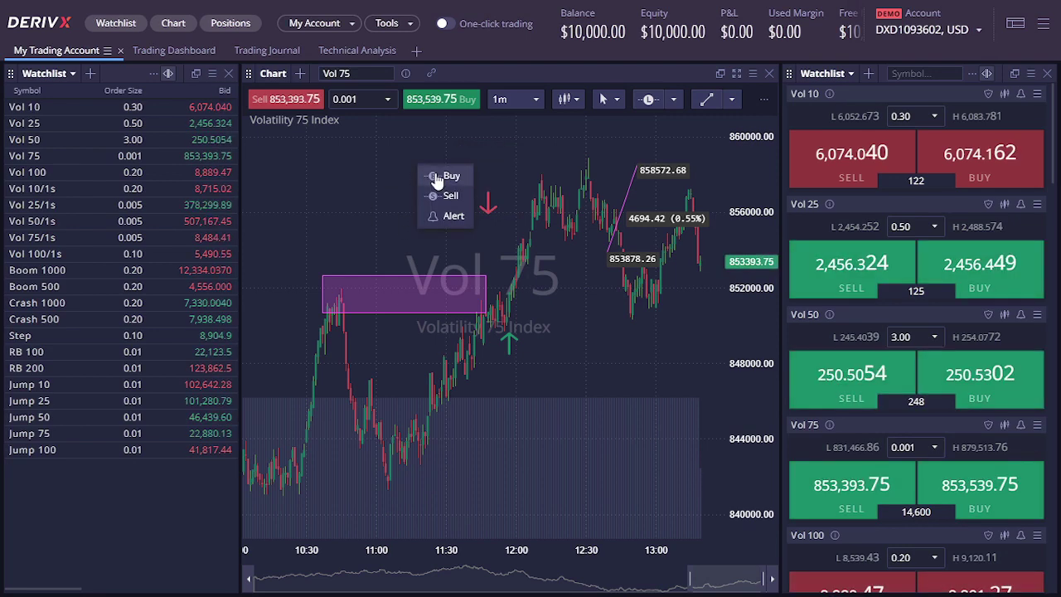
{"action": "left_click", "coordinate": [435, 175]}
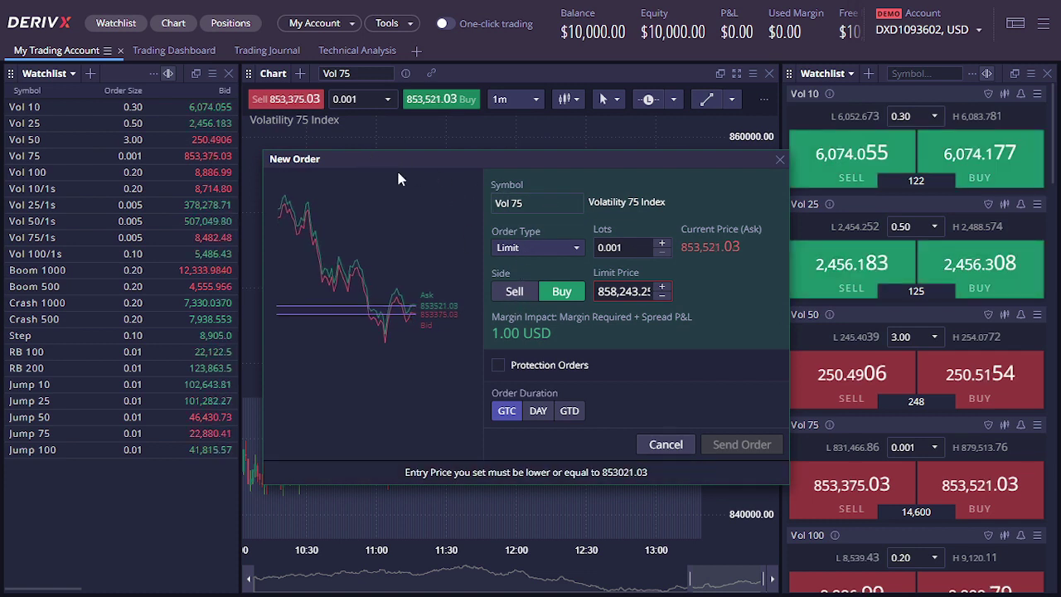
{"action": "left_click", "coordinate": [546, 199]}
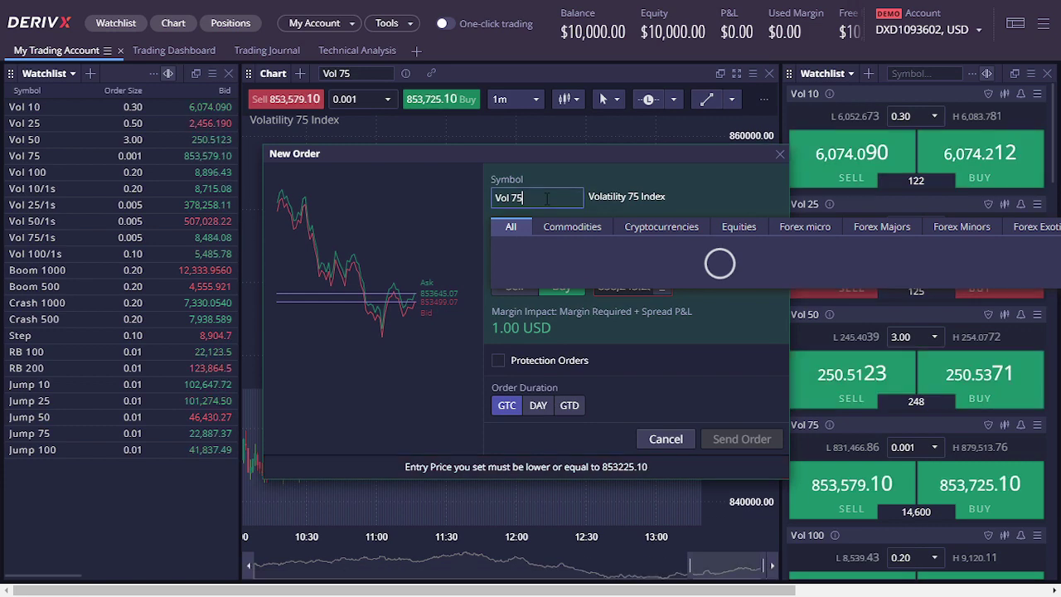
{"action": "left_click", "coordinate": [640, 167]}
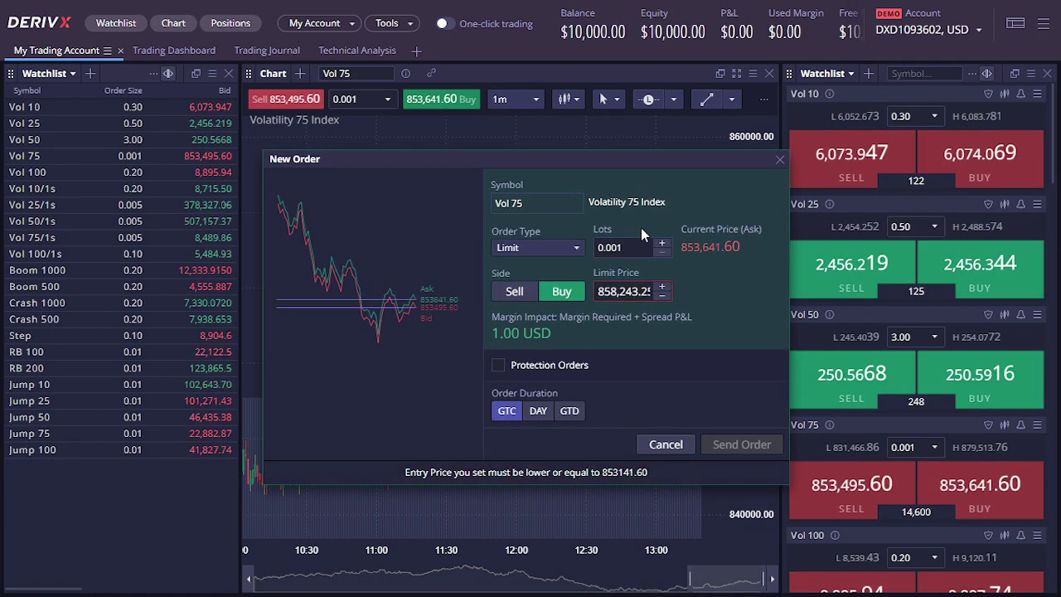
{"action": "left_click", "coordinate": [634, 248]}
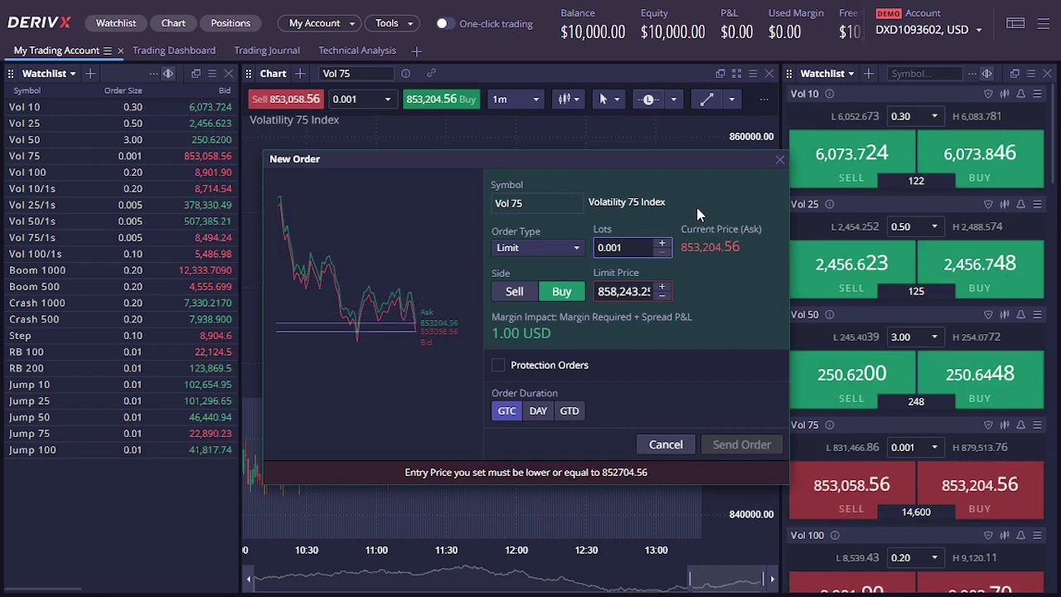
{"action": "left_click", "coordinate": [546, 248]}
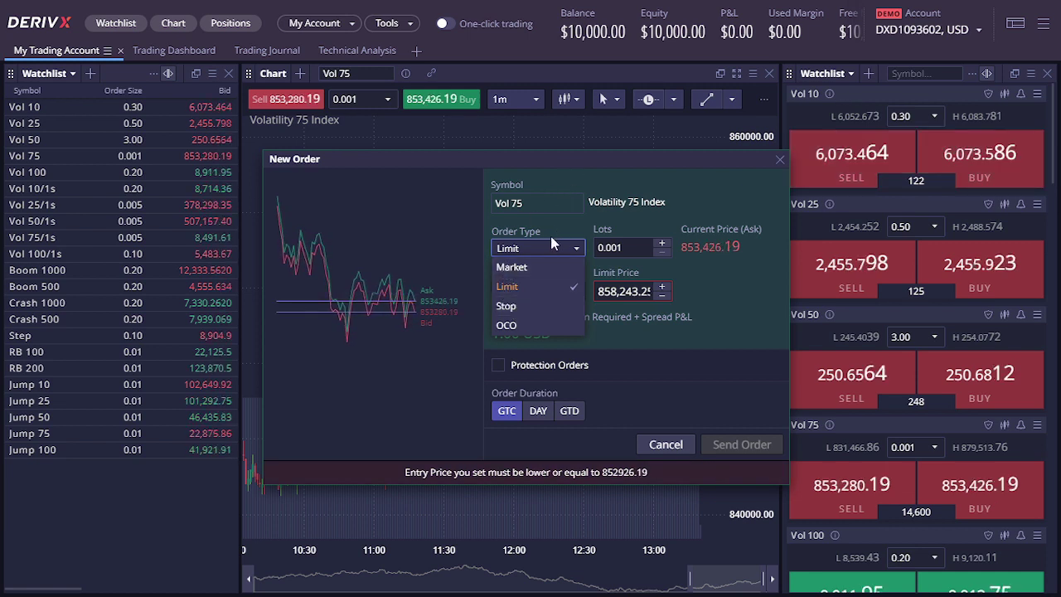
{"action": "left_click", "coordinate": [513, 265]}
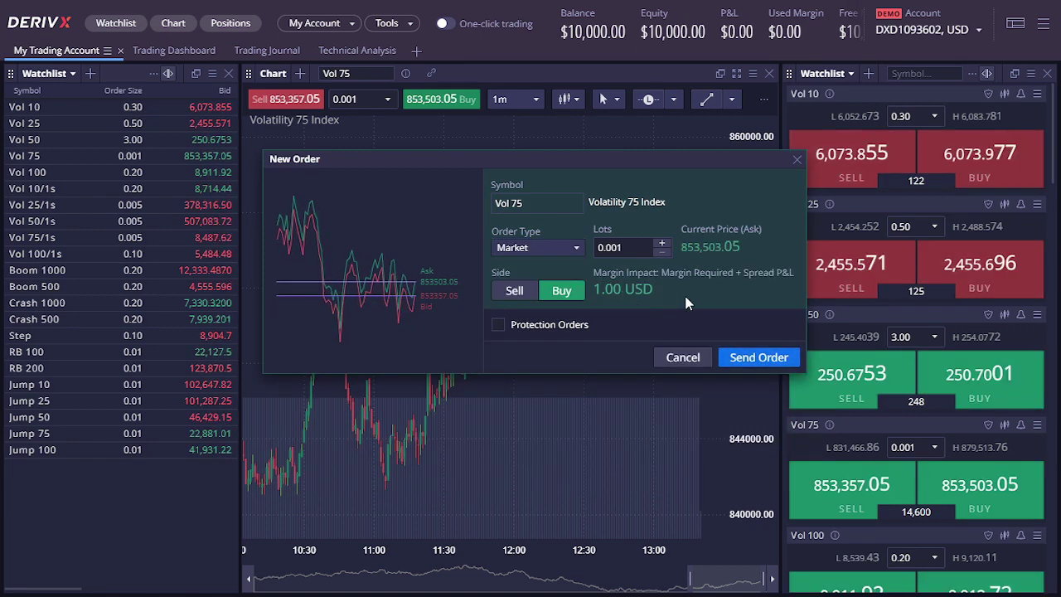
{"action": "left_click", "coordinate": [758, 357]}
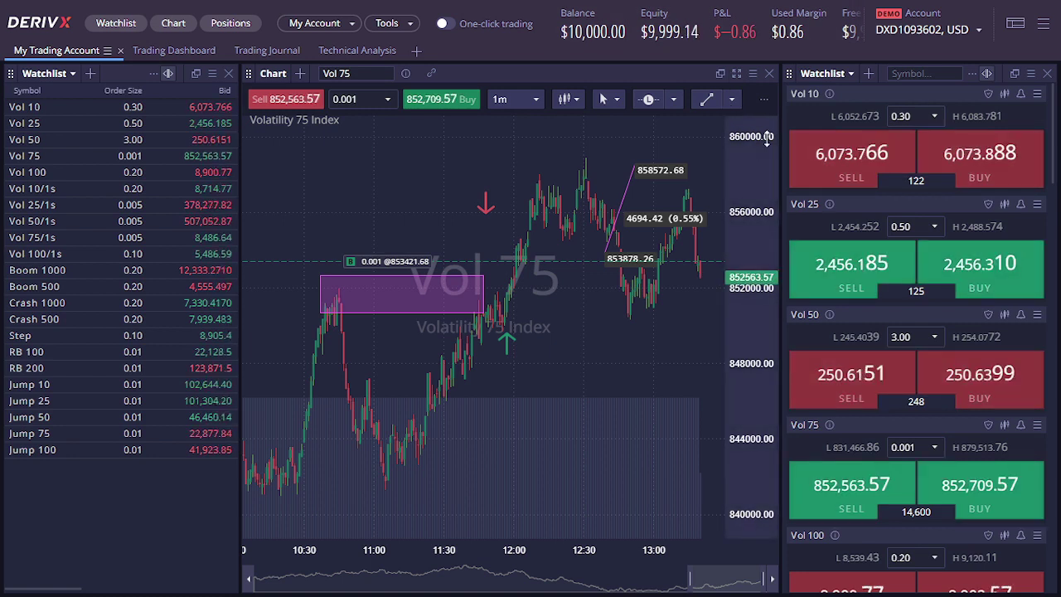
Scroll the Vol 75 chart sideways and vertically to review the open buy position
{"action": "scroll", "coordinate": [616, 36], "scroll_direction": "right", "scroll_amount": 3}
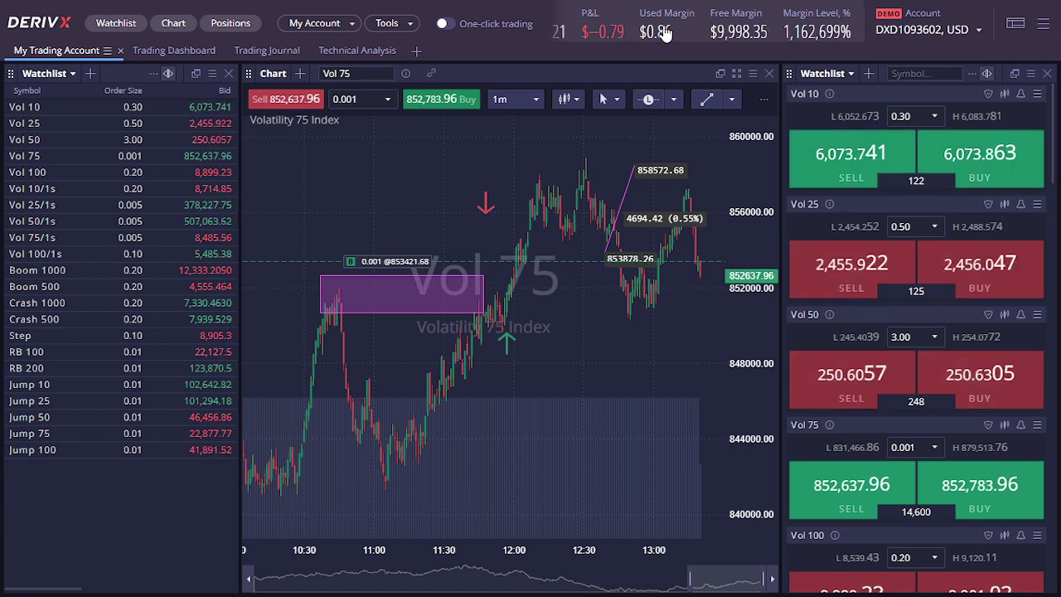
{"action": "scroll", "coordinate": [819, 32], "scroll_direction": "left", "scroll_amount": 3}
{"action": "scroll", "coordinate": [771, 25], "scroll_direction": "right", "scroll_amount": 3}
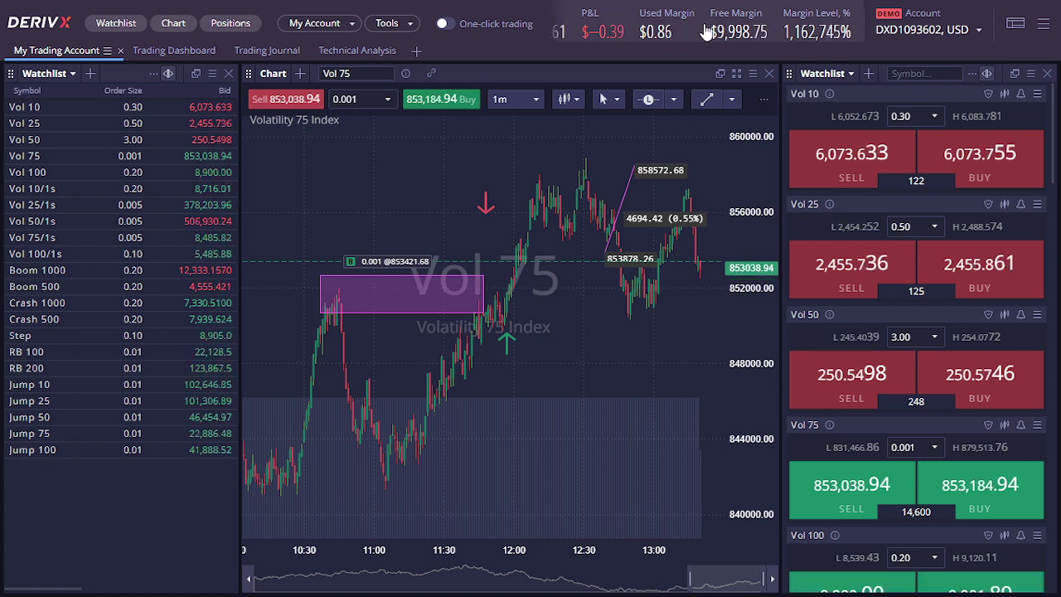
{"action": "scroll", "coordinate": [771, 31], "scroll_direction": "left", "scroll_amount": 2}
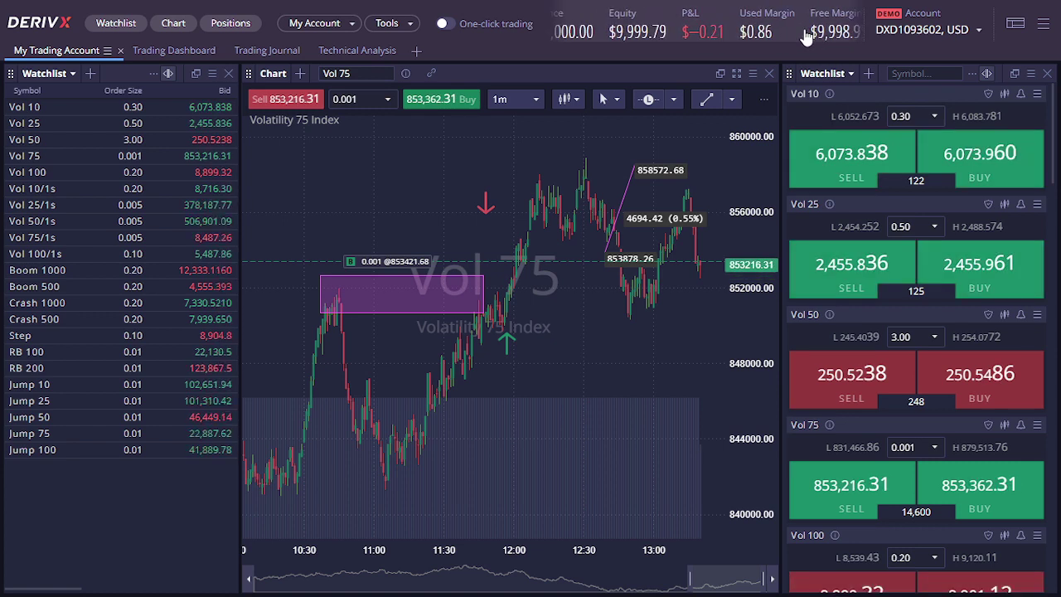
{"action": "scroll", "coordinate": [846, 31], "scroll_direction": "left", "scroll_amount": 2}
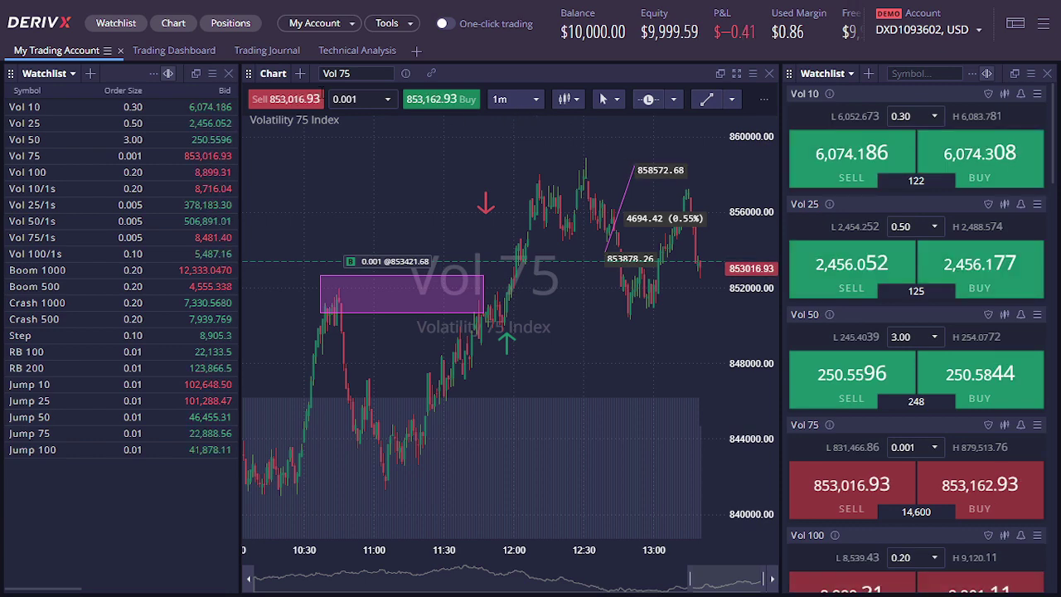
{"action": "scroll", "coordinate": [527, 184], "scroll_direction": "up", "scroll_amount": 2}
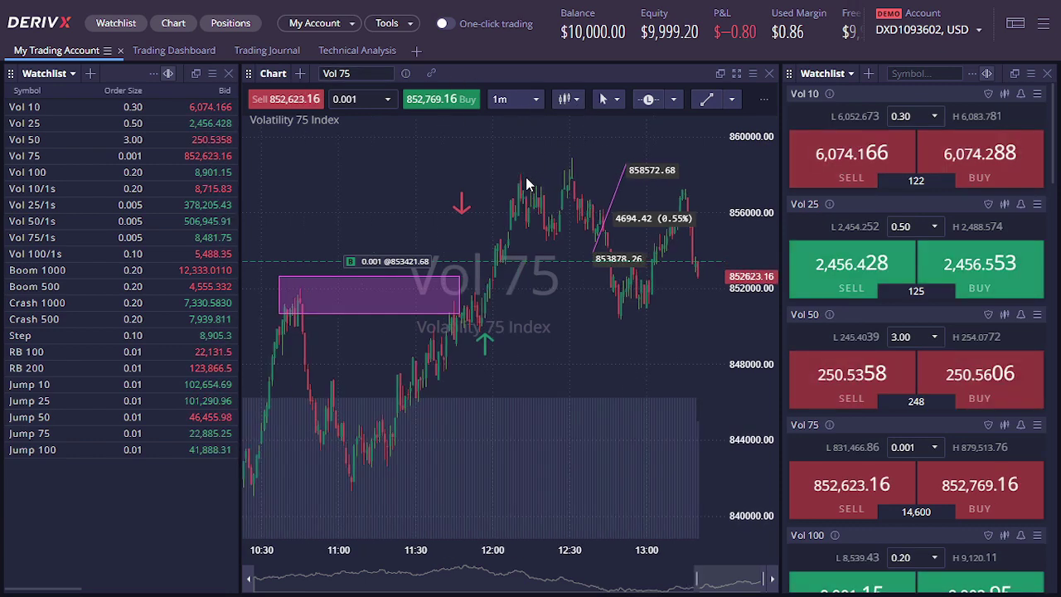
{"action": "scroll", "coordinate": [526, 184], "scroll_direction": "up", "scroll_amount": 3}
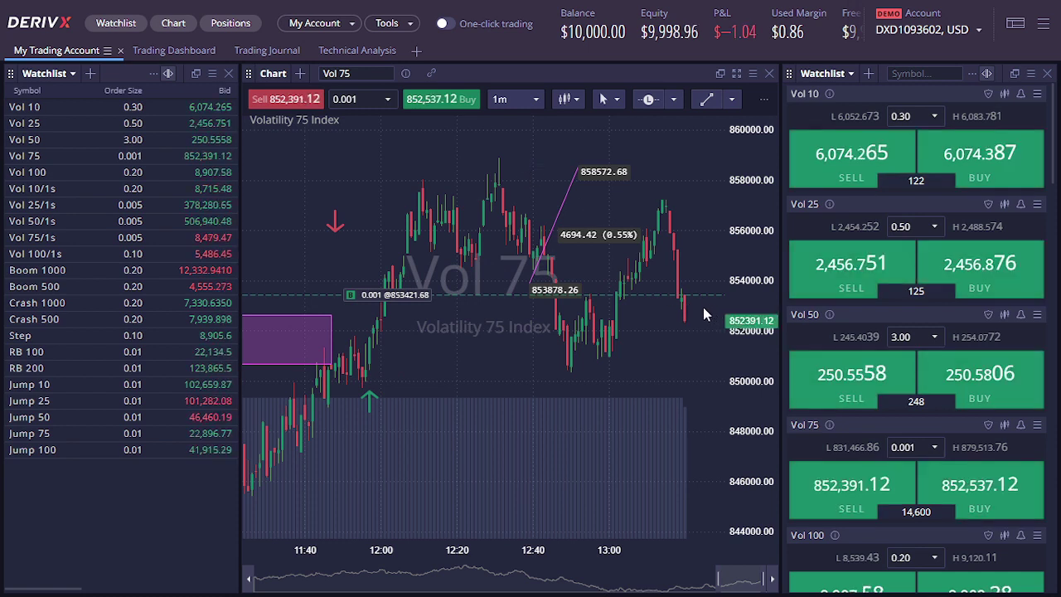
{"action": "scroll", "coordinate": [709, 315], "scroll_direction": "down", "scroll_amount": 4}
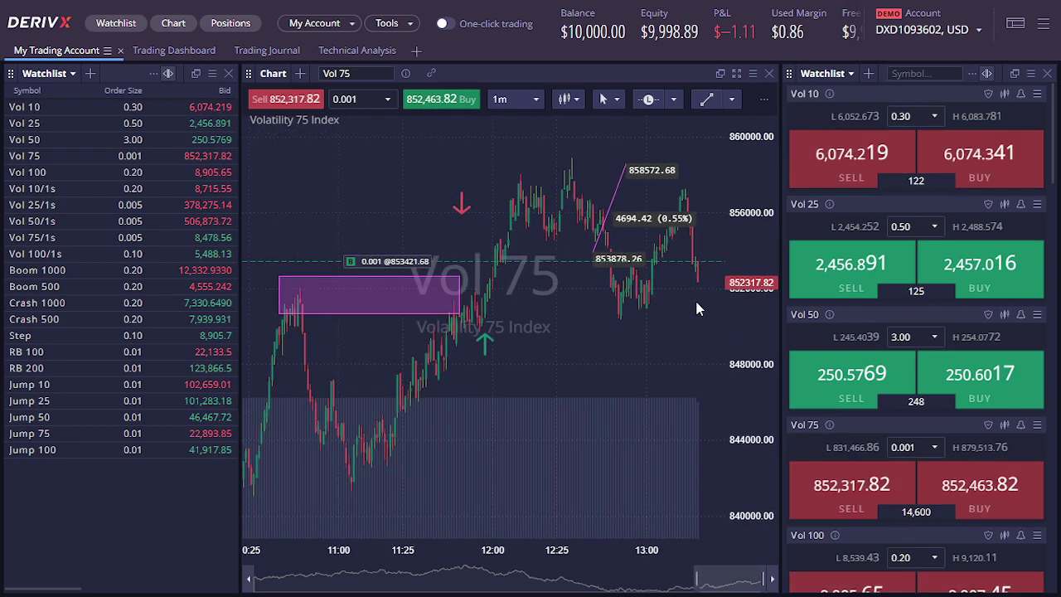
{"action": "scroll", "coordinate": [696, 304], "scroll_direction": "up", "scroll_amount": 8}
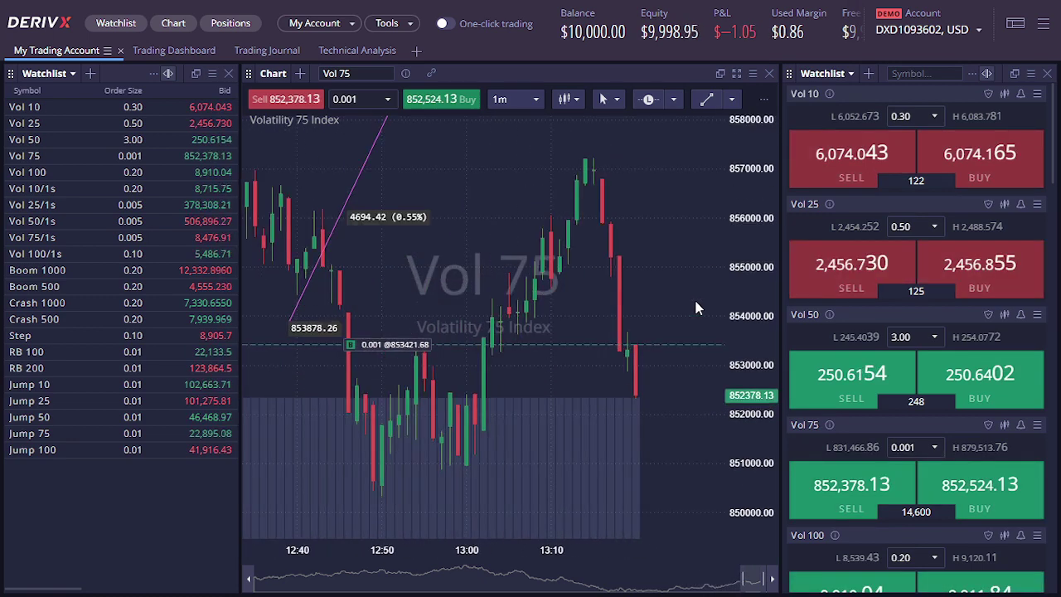
{"action": "scroll", "coordinate": [696, 308], "scroll_direction": "down", "scroll_amount": 1}
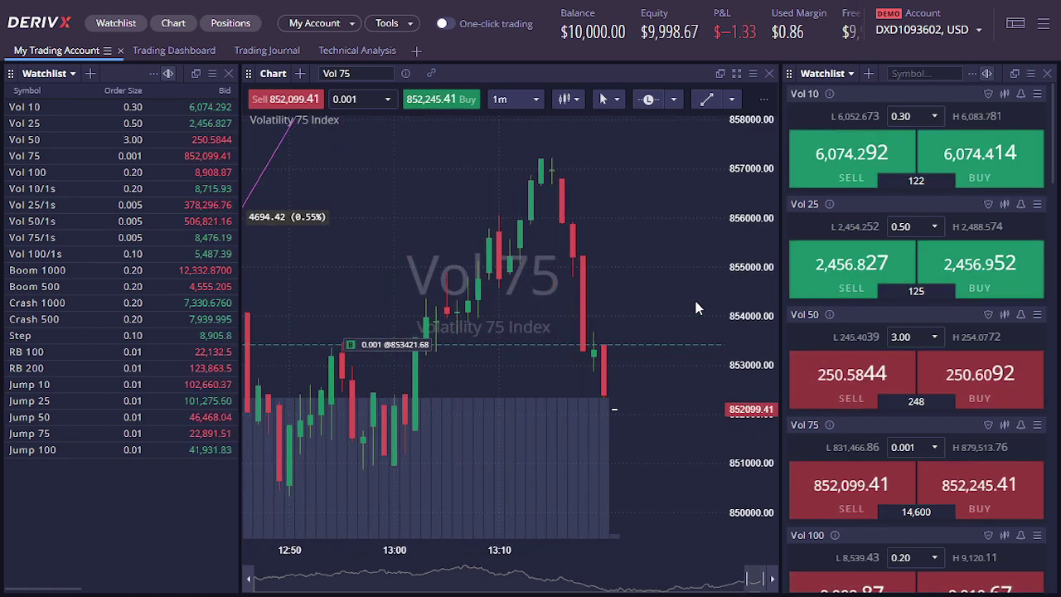
Open the Trading Dashboard, which shows all metrics at zero and no trades
{"action": "left_click", "coordinate": [617, 100]}
{"action": "left_click", "coordinate": [617, 101]}
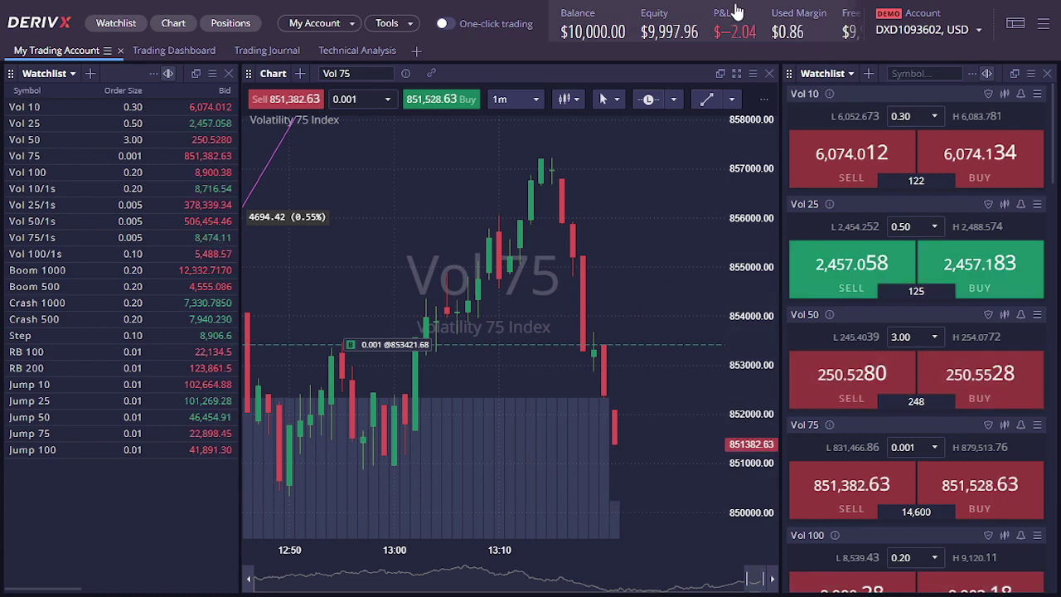
{"action": "left_click_drag", "start_coordinate": [654, 186], "coordinate": [578, 208]}
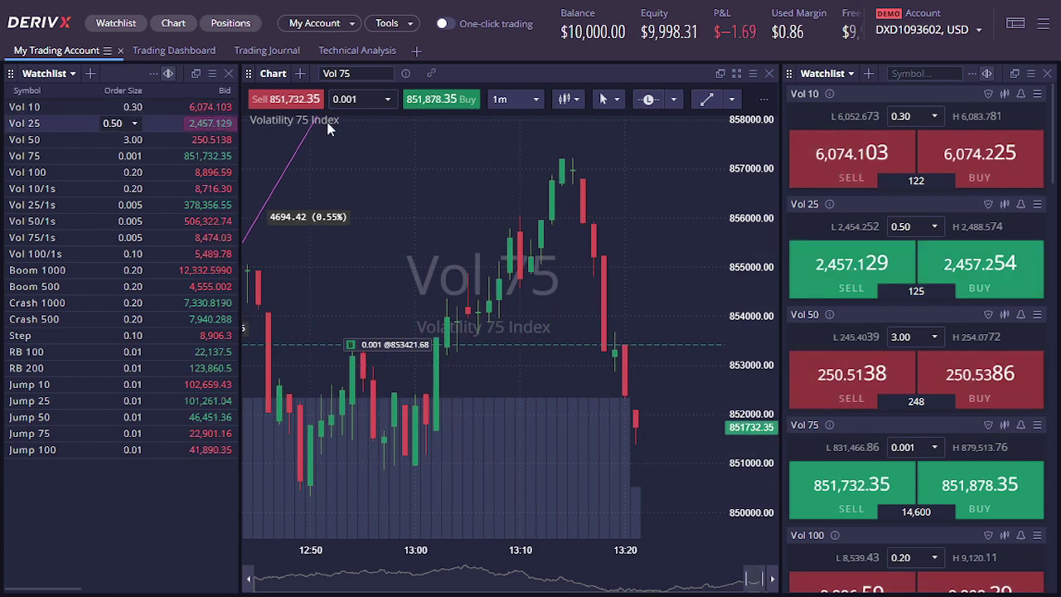
{"action": "left_click", "coordinate": [163, 56]}
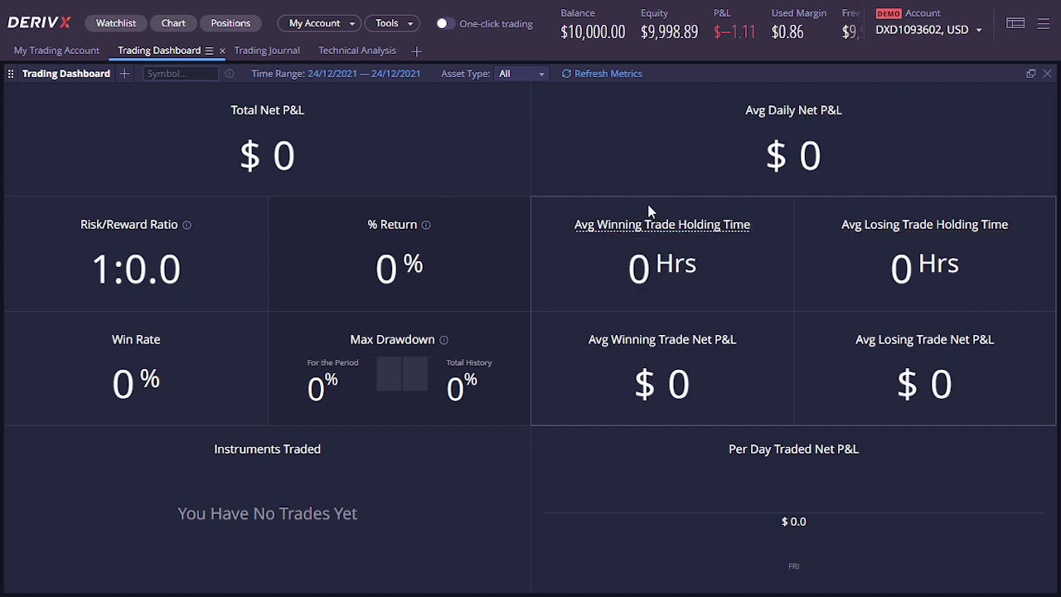
Move from the dashboard to the Trading Journal showing the 0.001-lot Vol 75 buy at 853,421.68
{"action": "mouse_move", "coordinate": [652, 222]}
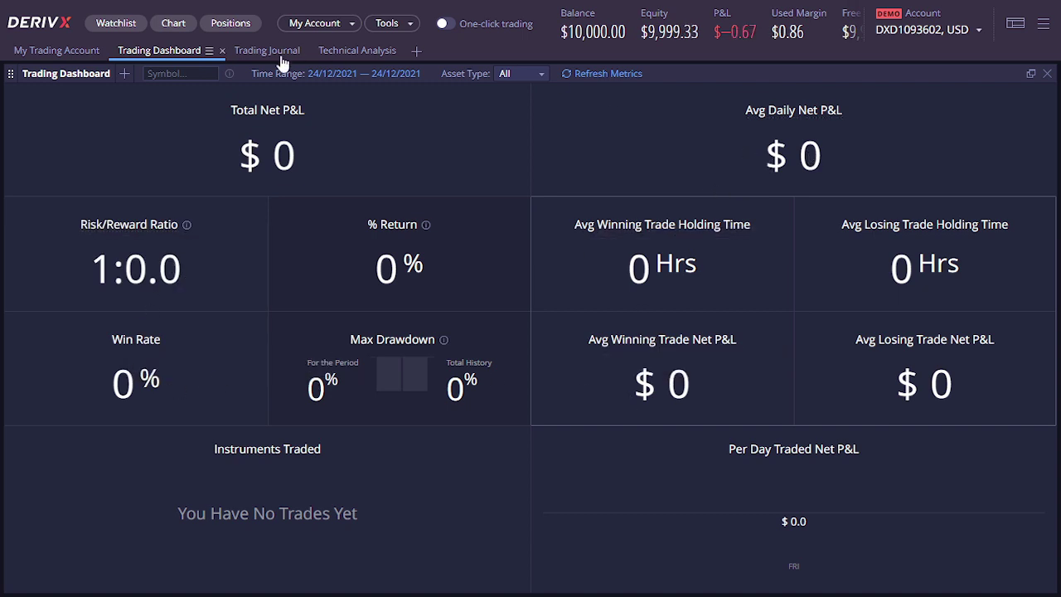
{"action": "left_click", "coordinate": [256, 52]}
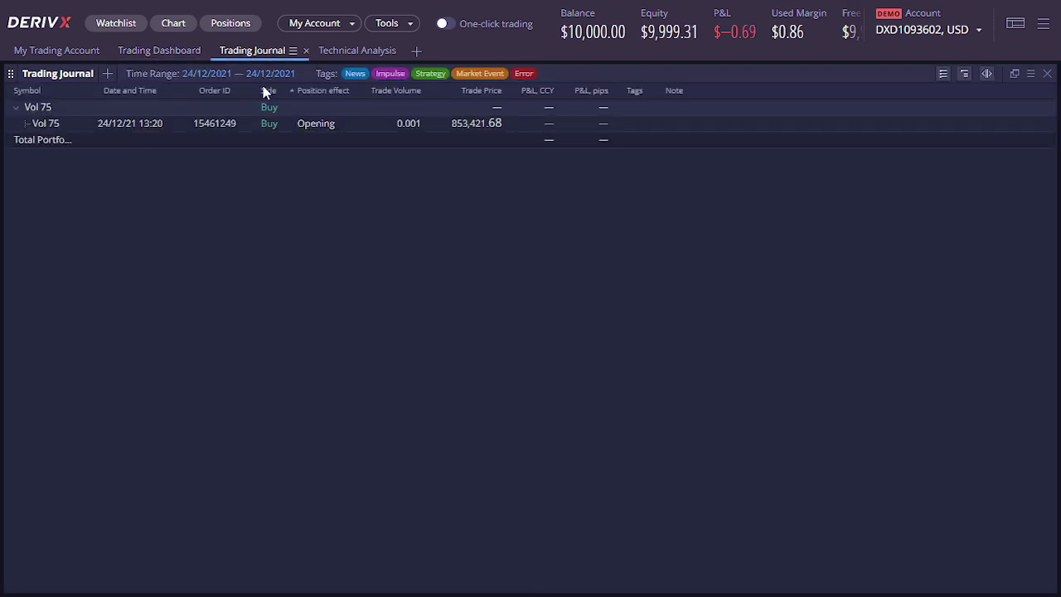
{"action": "mouse_move", "coordinate": [229, 129]}
Review the four-timeframe Vol 75 analysis charts, then go back to My Trading Account
{"action": "left_click", "coordinate": [369, 51]}
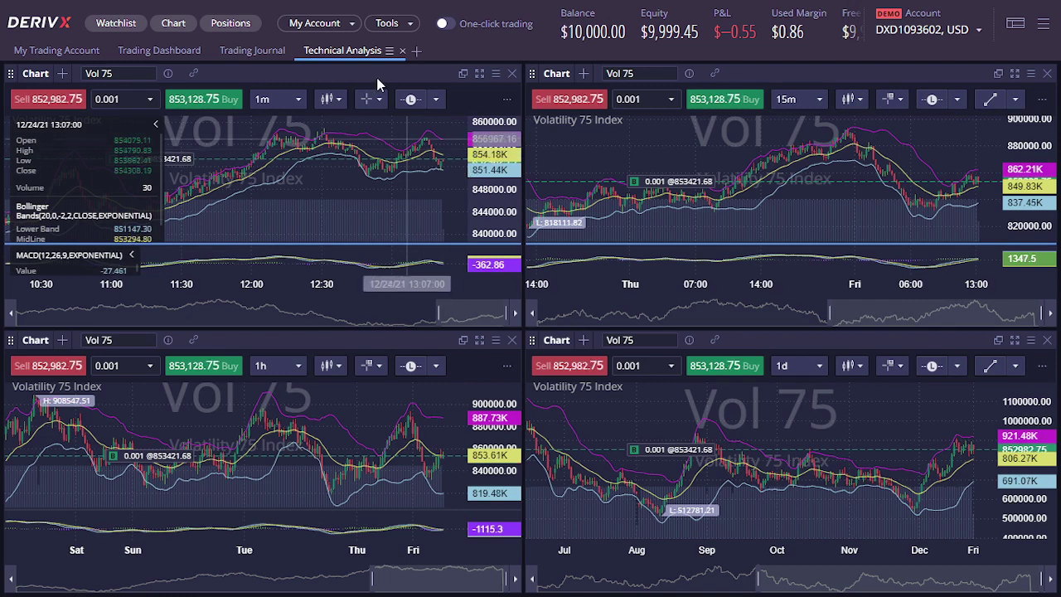
{"action": "left_click", "coordinate": [66, 53]}
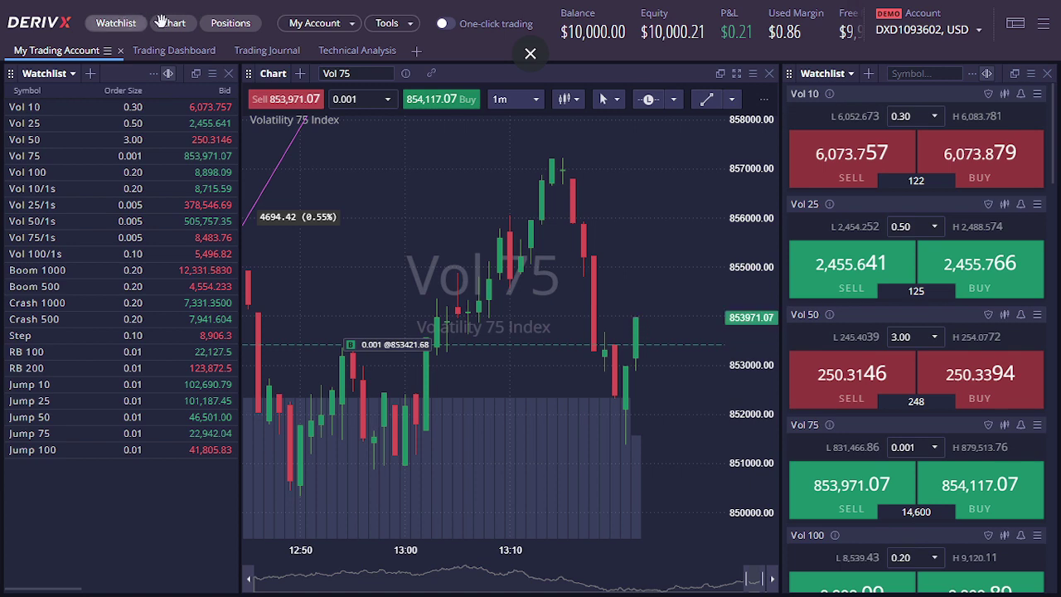
Add the Positions list and expand the Vol 75 chart to fill the My Trading Account workspace
{"action": "left_click", "coordinate": [233, 23]}
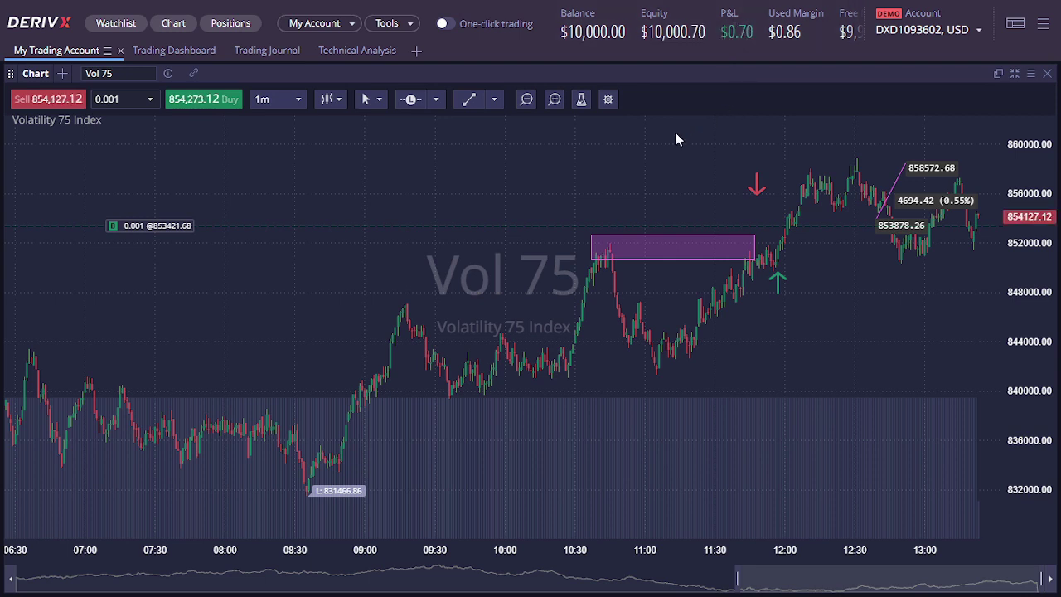
{"action": "left_click", "coordinate": [232, 24]}
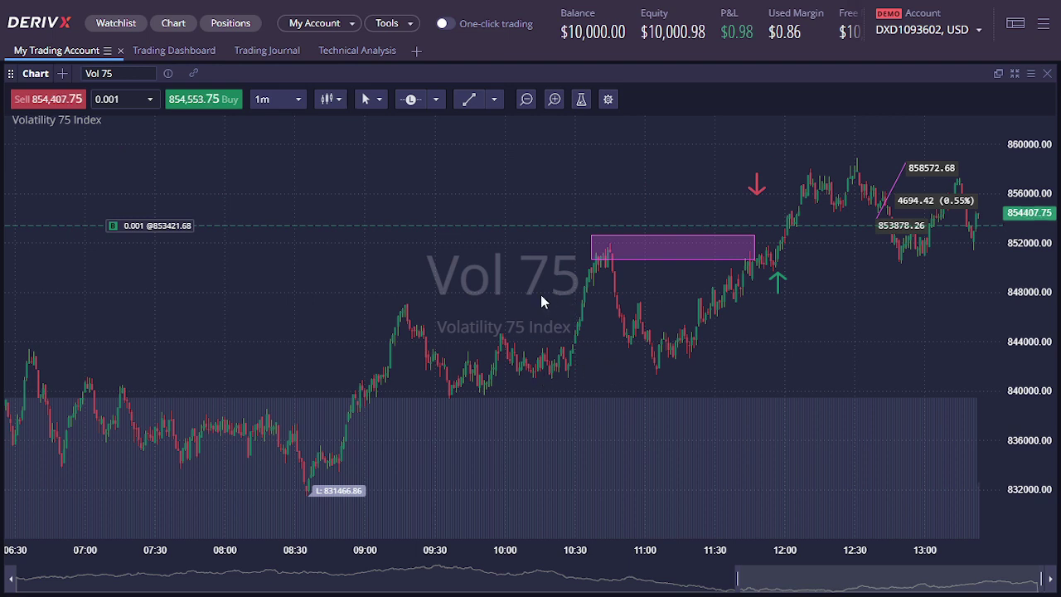
{"action": "left_click_drag", "start_coordinate": [541, 296], "coordinate": [545, 285]}
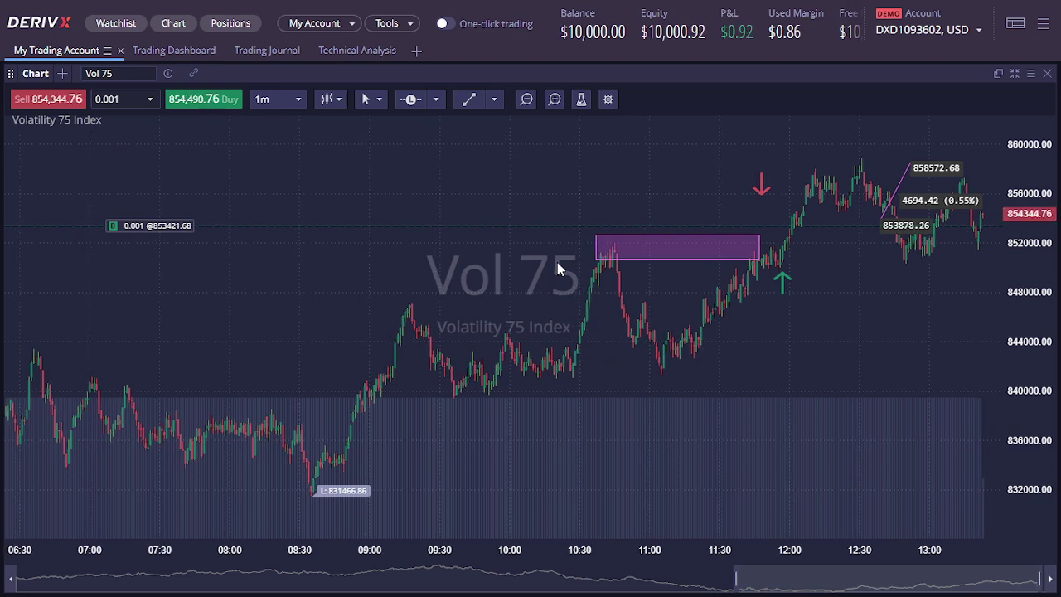
{"action": "left_click_drag", "start_coordinate": [685, 175], "coordinate": [660, 170]}
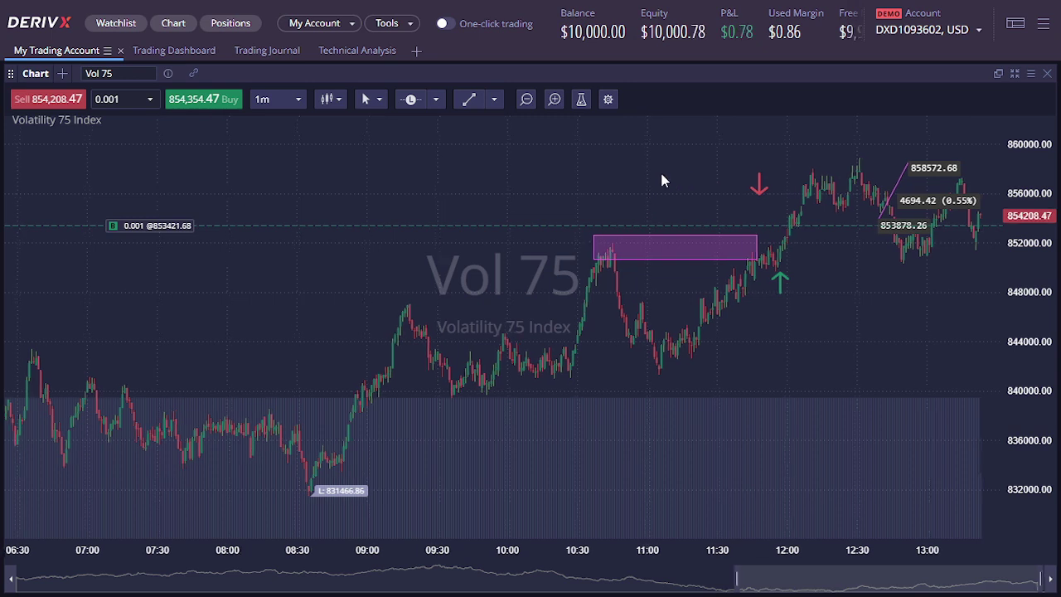
{"action": "left_click", "coordinate": [178, 50]}
{"action": "left_click", "coordinate": [88, 50]}
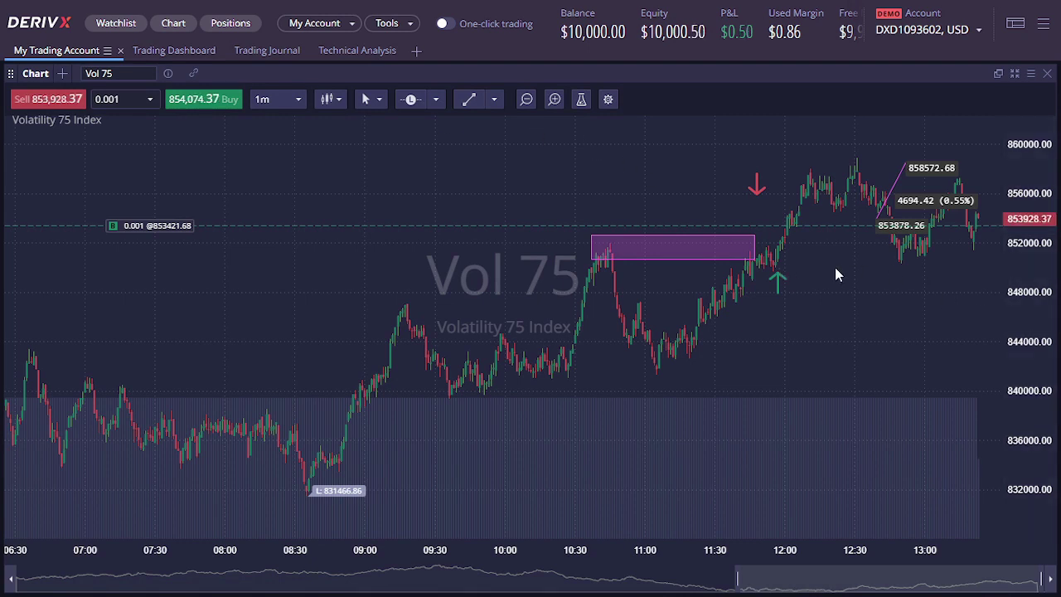
Restore the Vol 75 chart into its panel beside the watchlists and Positions list
{"action": "left_click", "coordinate": [1014, 73]}
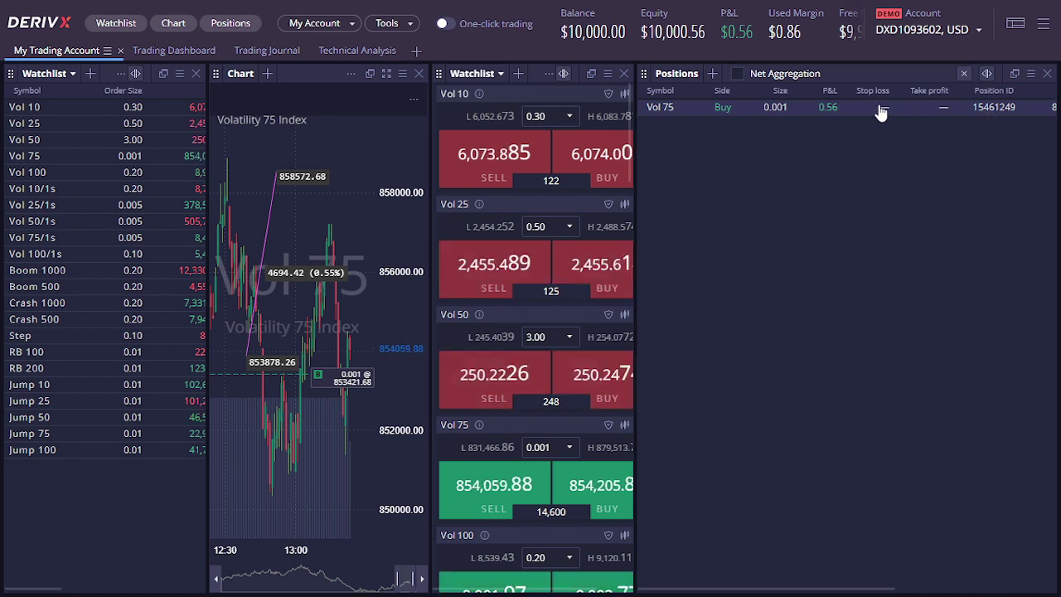
{"action": "right_click", "coordinate": [755, 101]}
Add a second Positions list and remove the middle watchlist to widen the Vol 75 chart
{"action": "left_click", "coordinate": [712, 155]}
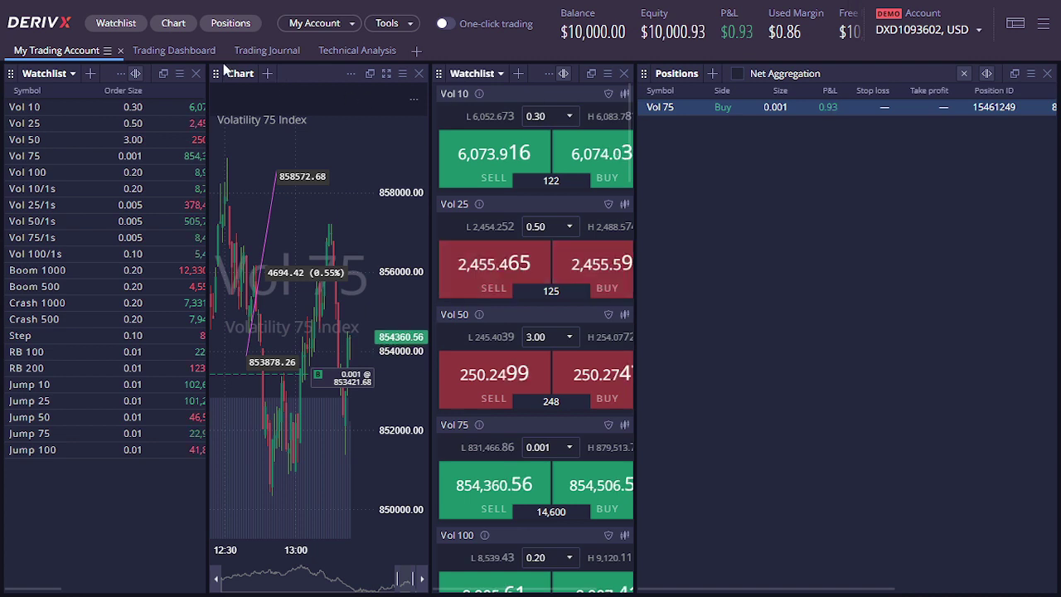
{"action": "left_click", "coordinate": [257, 25]}
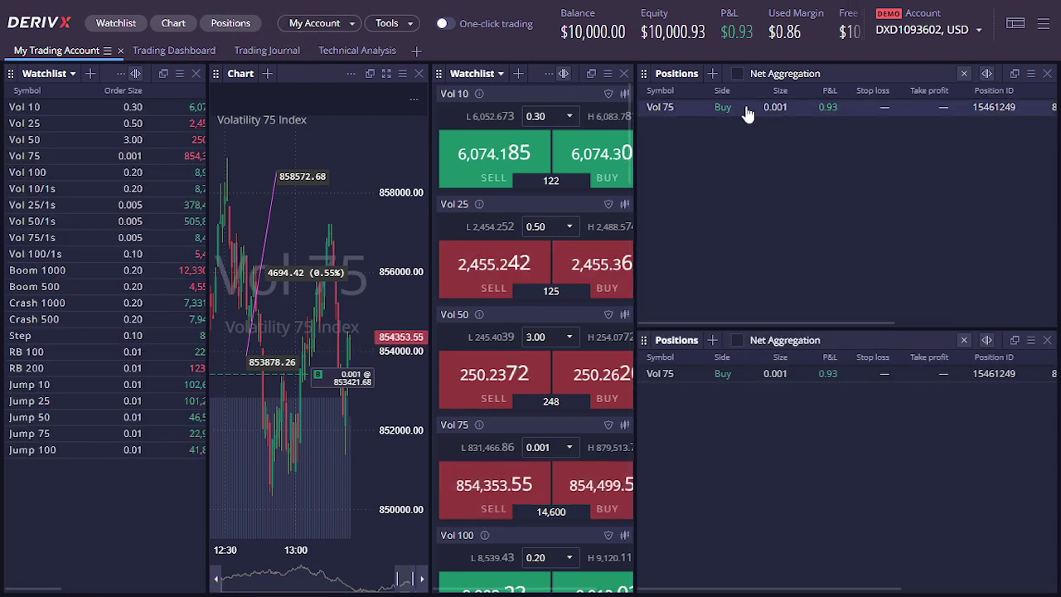
{"action": "left_click", "coordinate": [781, 108]}
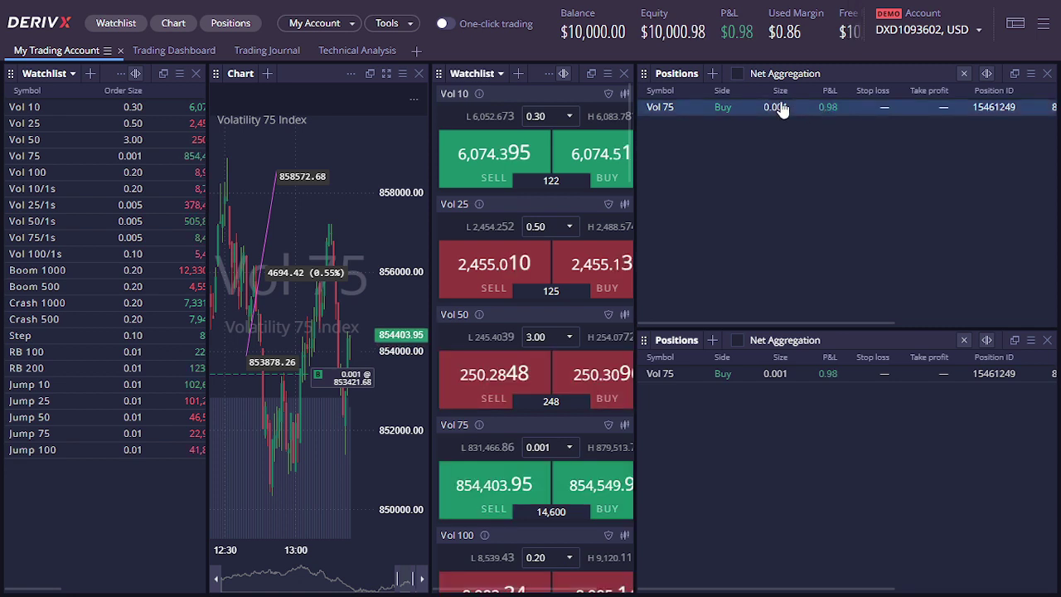
{"action": "right_click", "coordinate": [780, 108]}
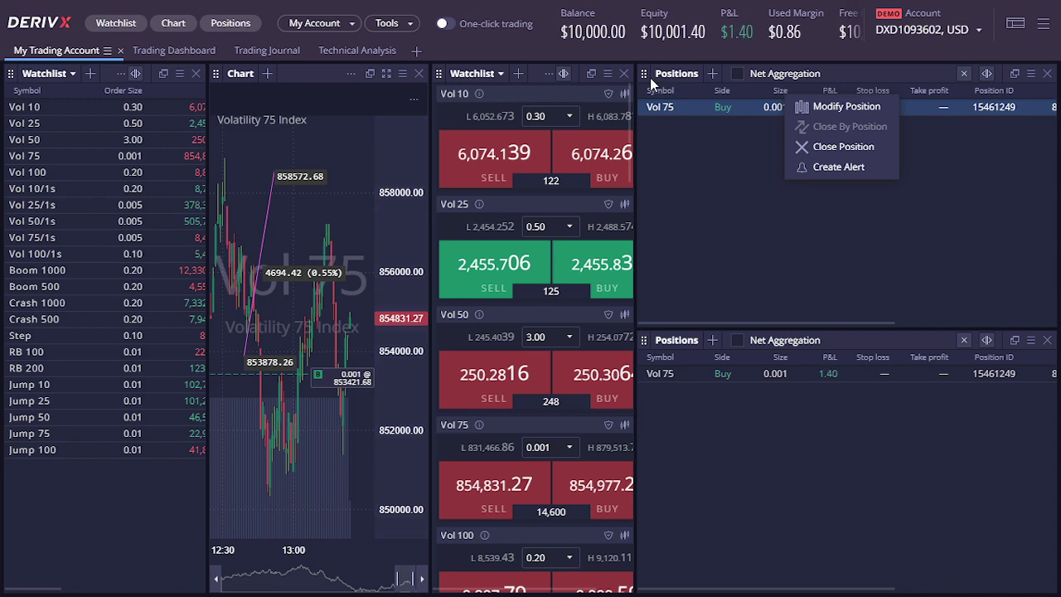
{"action": "left_click", "coordinate": [625, 74]}
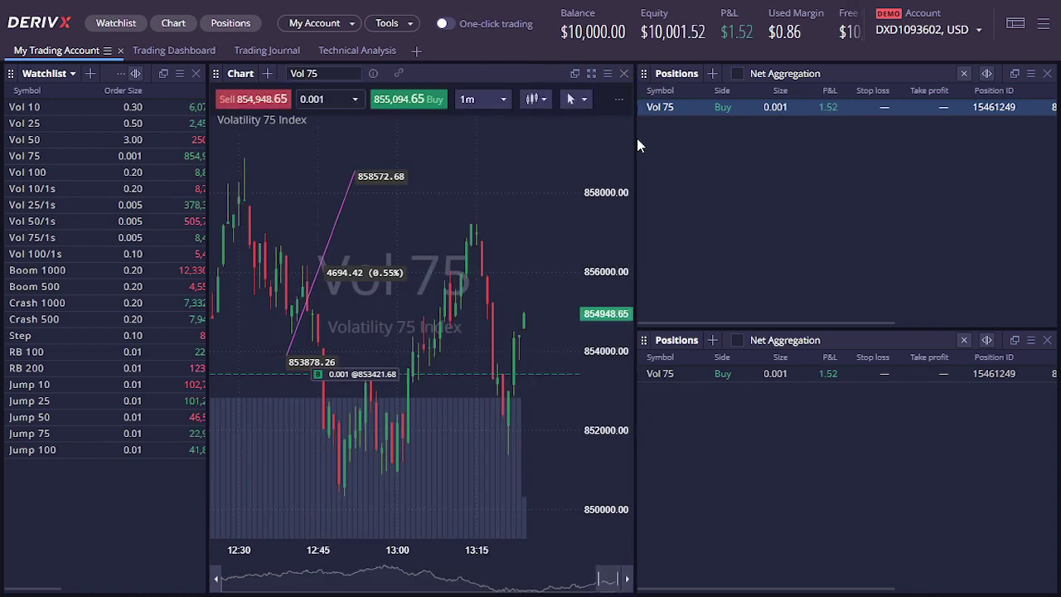
Move the chart–Positions splitter right so the Vol 75 chart widens and the lists narrow
{"action": "left_click_drag", "start_coordinate": [634, 144], "coordinate": [786, 145]}
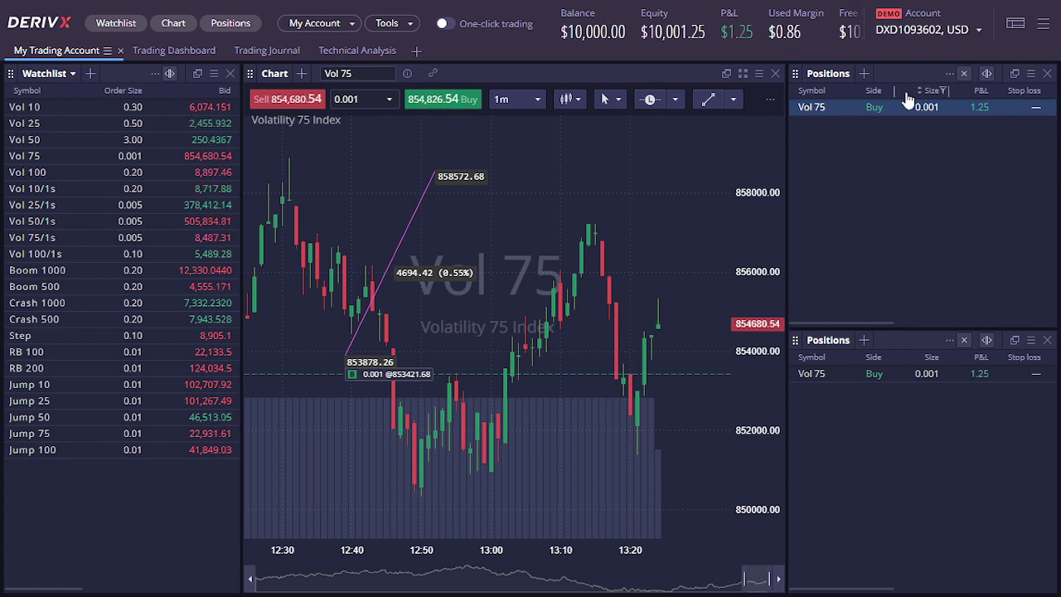
Close the full 0.001-lot Vol 75 buy at 854,753.57 for a $1.33 profit
{"action": "right_click", "coordinate": [877, 113]}
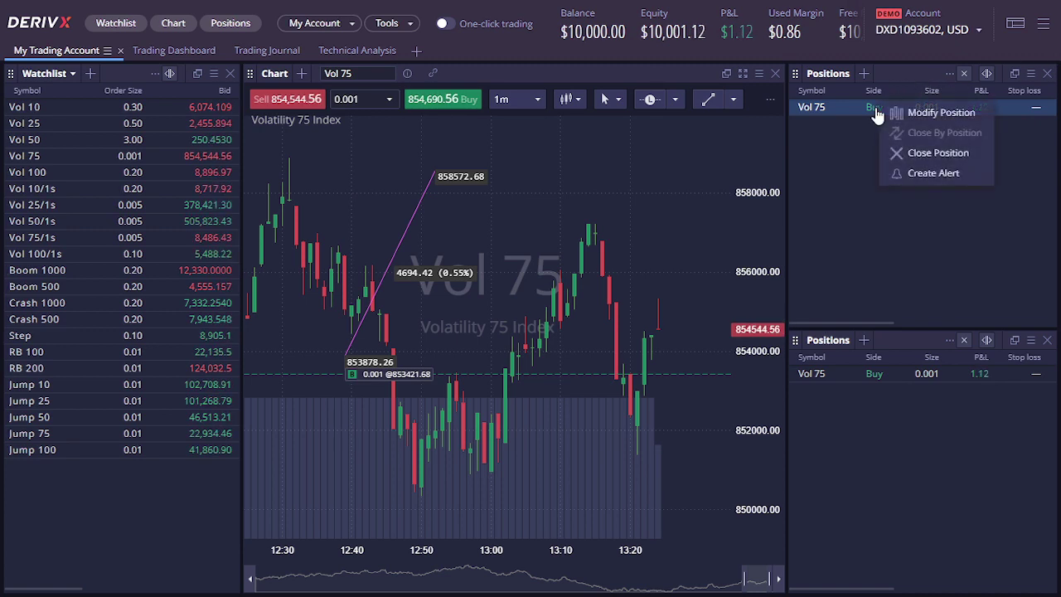
{"action": "left_click", "coordinate": [933, 154]}
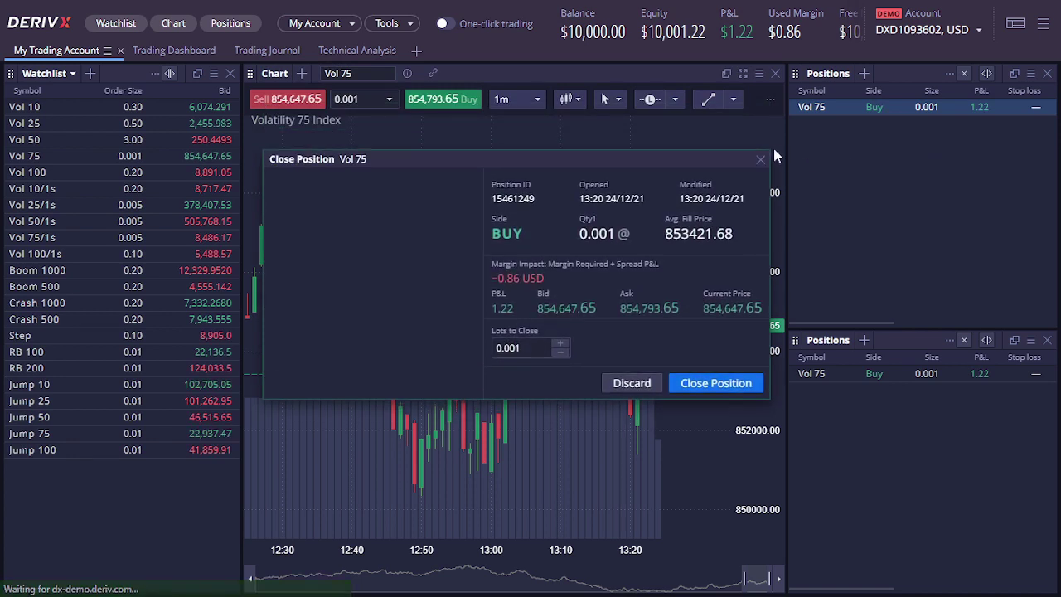
{"action": "left_click", "coordinate": [711, 387]}
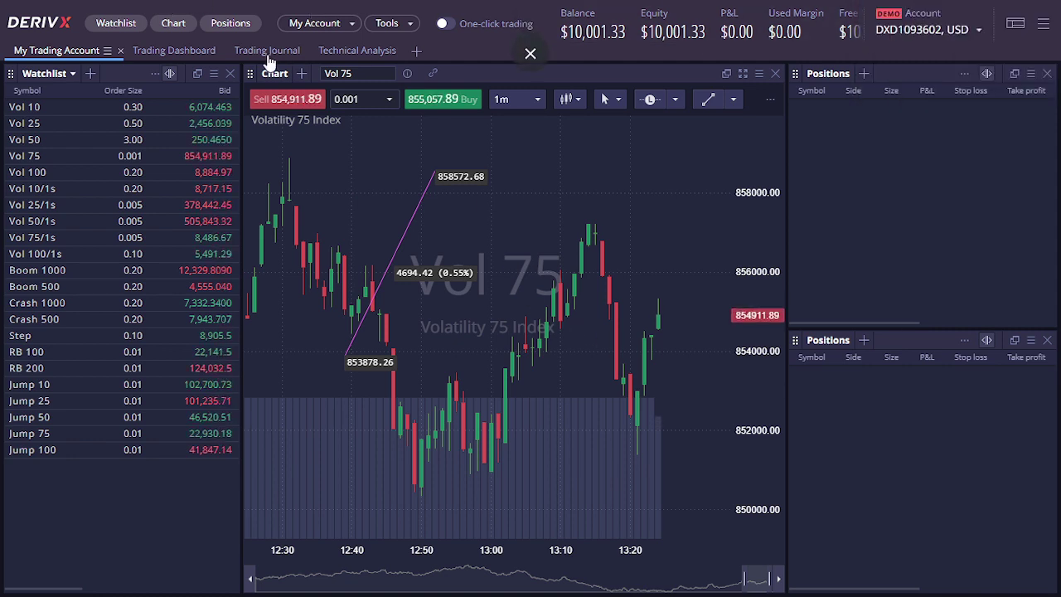
Dock Orders and Order History panels from the My Account menu into the layout
{"action": "left_click", "coordinate": [329, 24]}
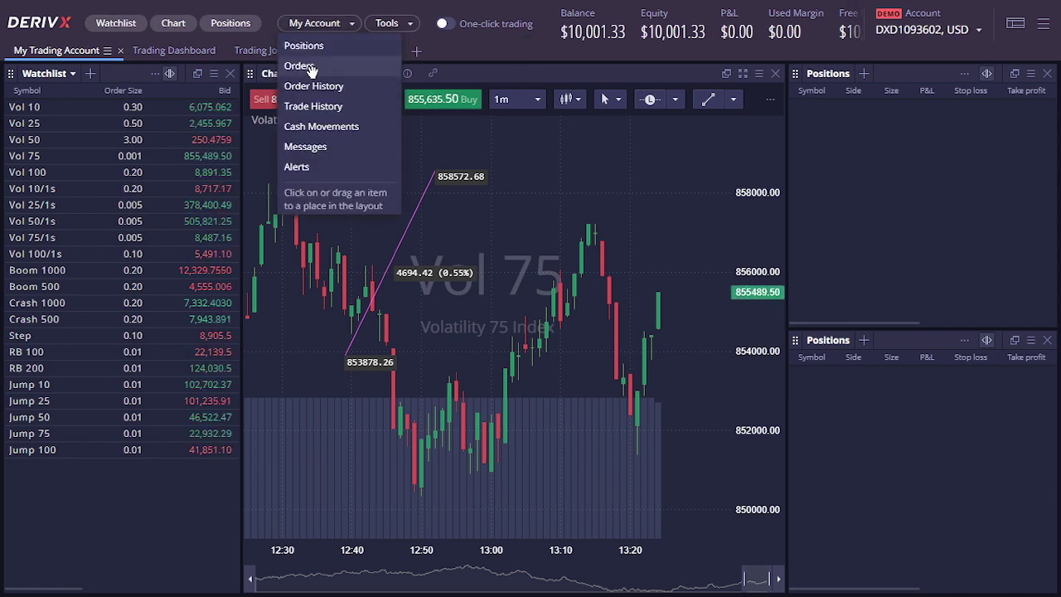
{"action": "left_click", "coordinate": [311, 68]}
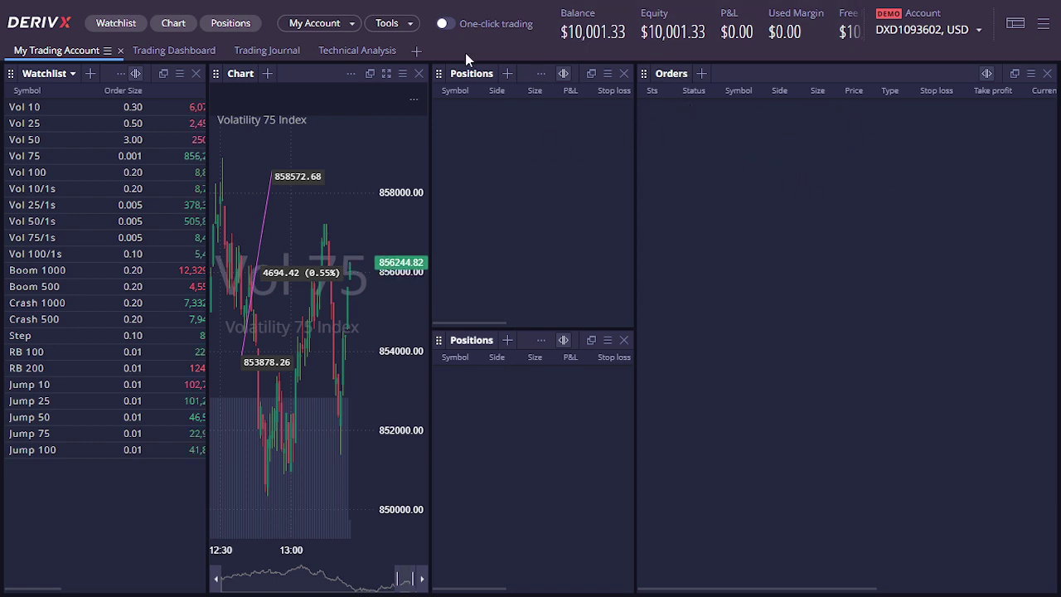
{"action": "left_click", "coordinate": [393, 25]}
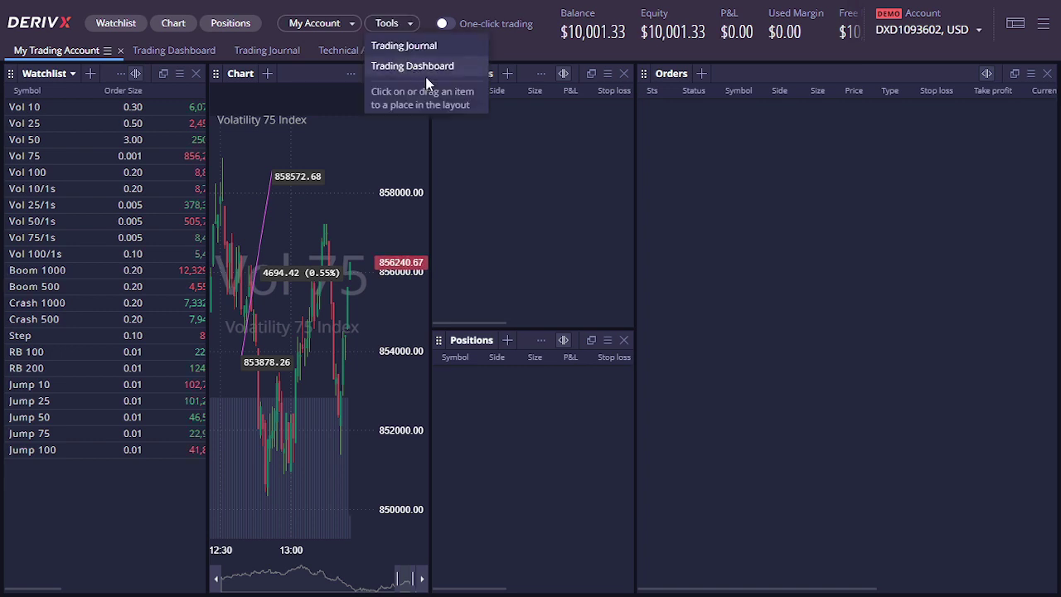
{"action": "left_click", "coordinate": [315, 23]}
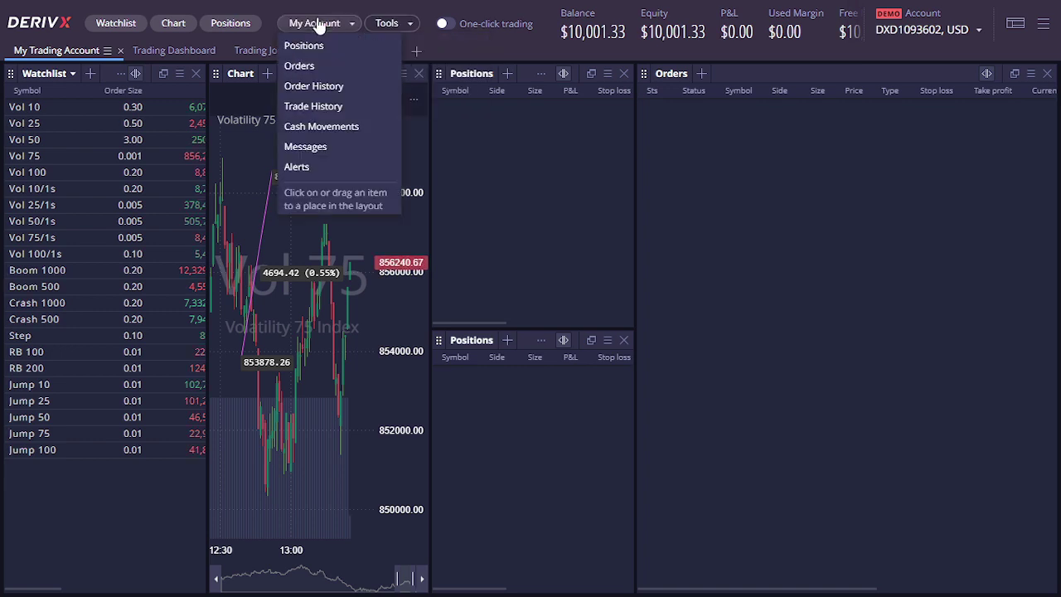
{"action": "left_click", "coordinate": [313, 86]}
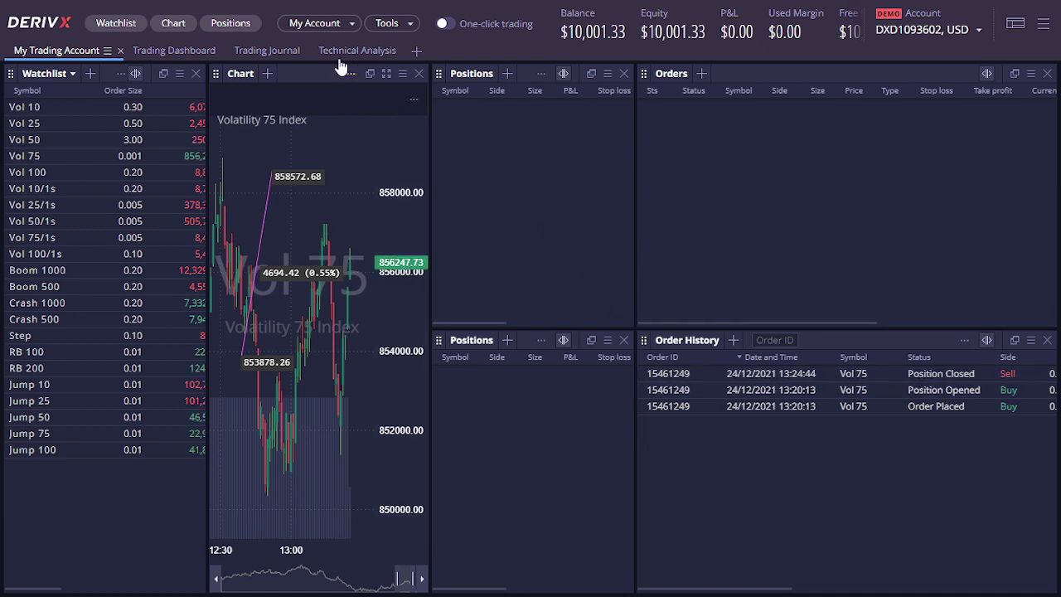
{"action": "left_click", "coordinate": [339, 24]}
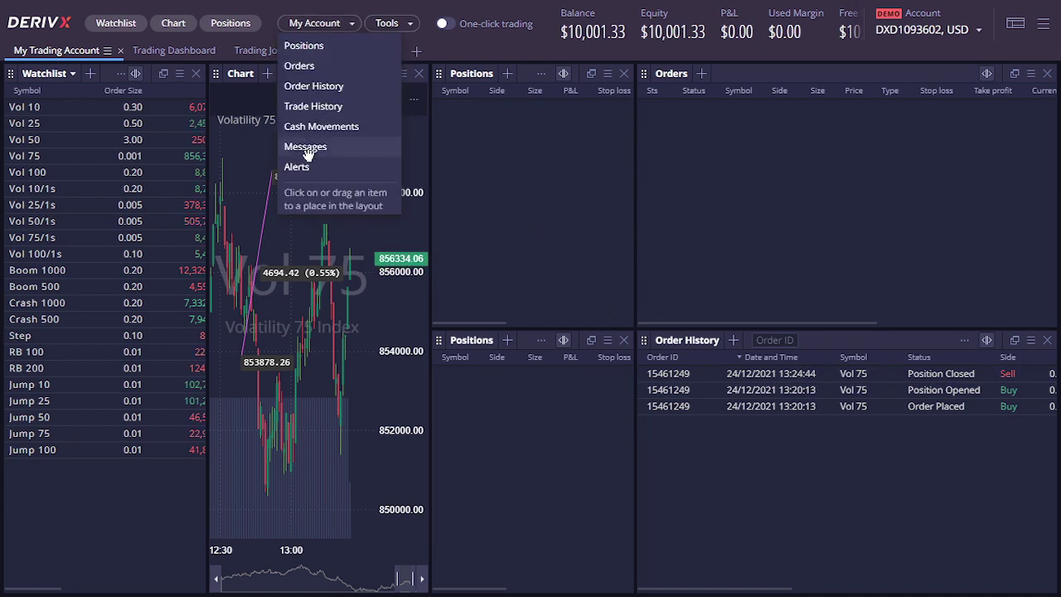
Add a Cash Movements panel and scroll across its Amount and Description columns
{"action": "left_click", "coordinate": [368, 132]}
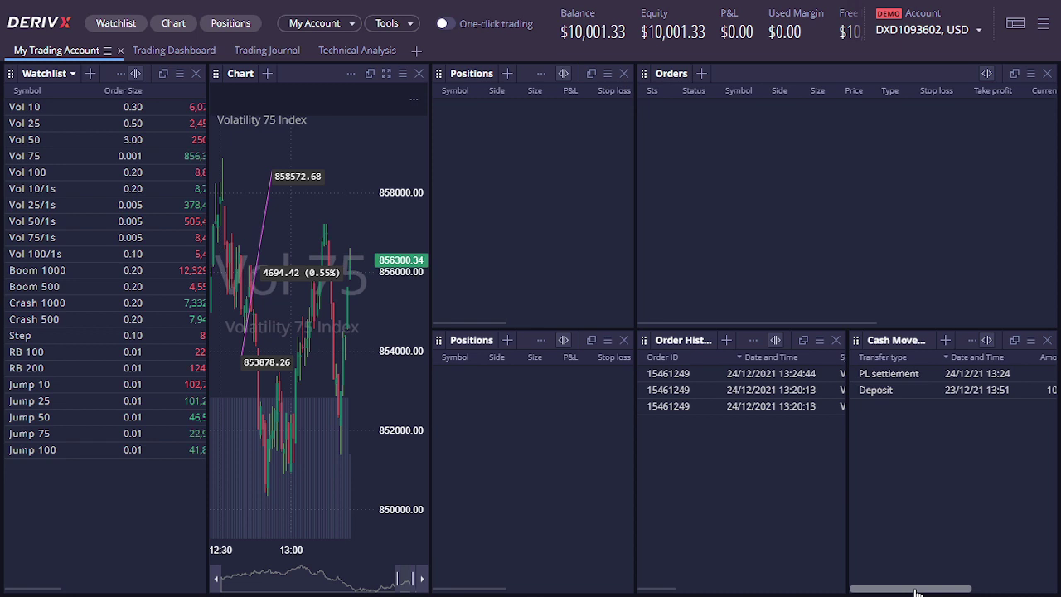
{"action": "left_click_drag", "start_coordinate": [917, 591], "coordinate": [1010, 592]}
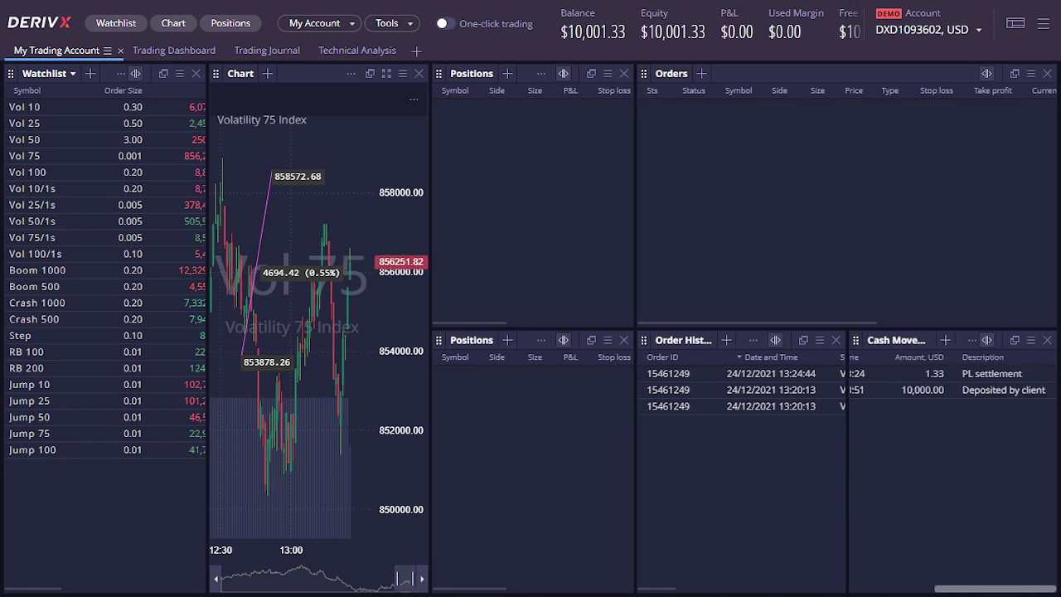
{"action": "left_click_drag", "start_coordinate": [967, 589], "coordinate": [879, 589]}
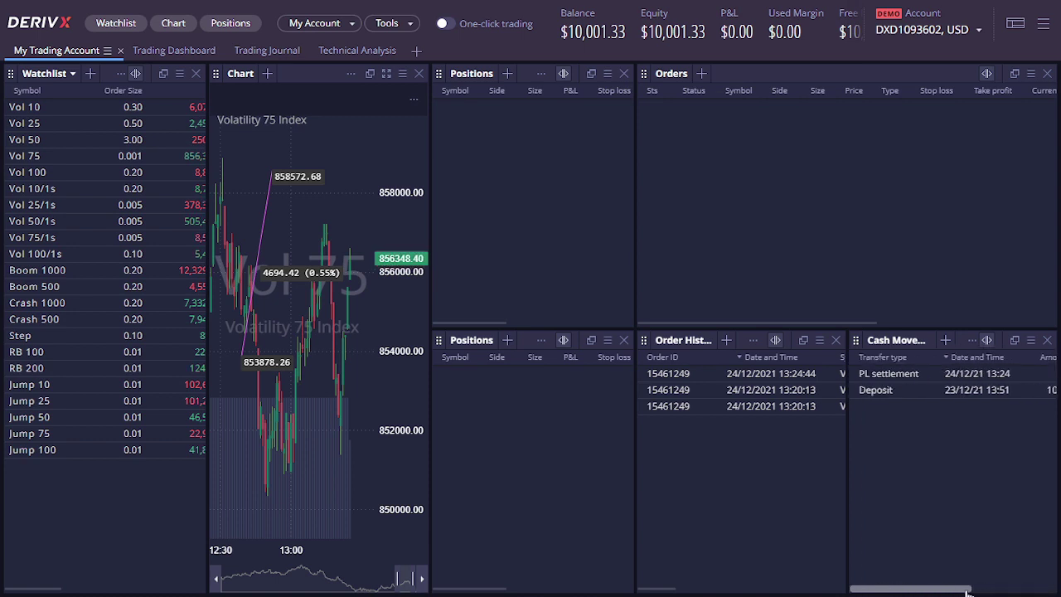
{"action": "left_click_drag", "start_coordinate": [967, 592], "coordinate": [1051, 591]}
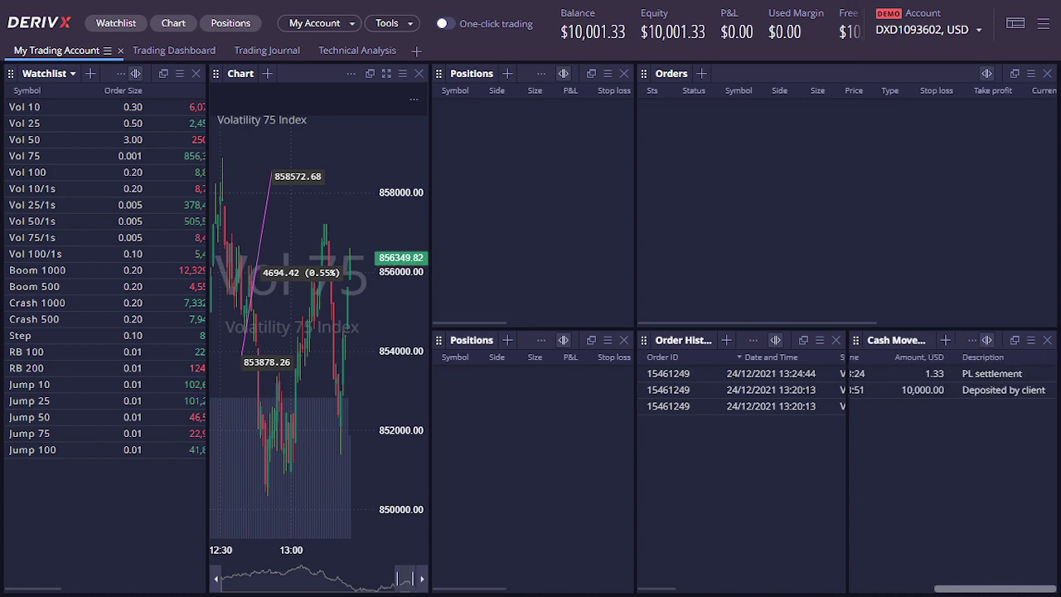
{"action": "left_click_drag", "start_coordinate": [993, 589], "coordinate": [910, 590]}
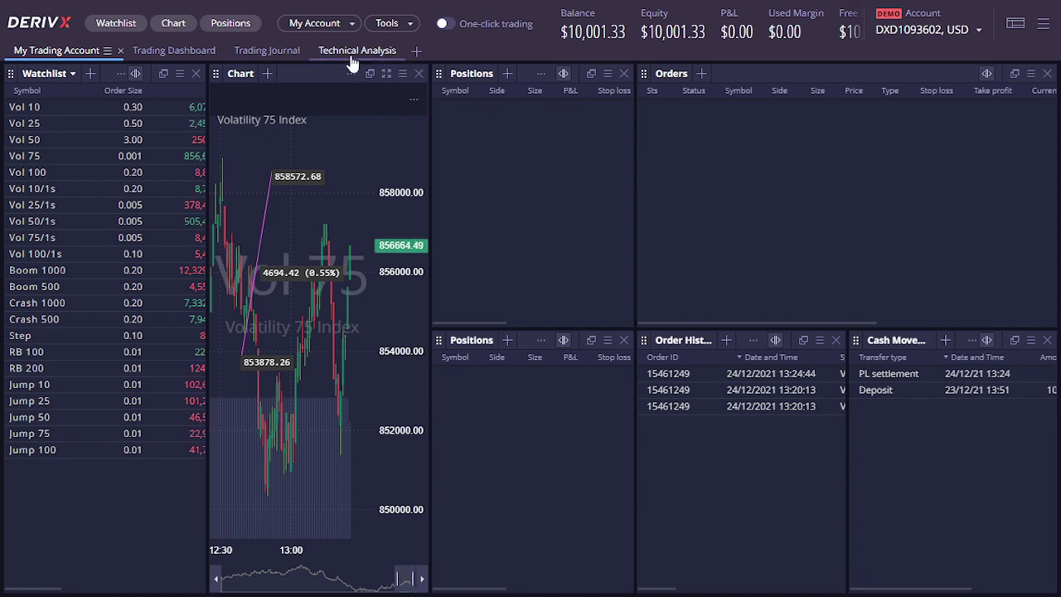
Add an empty Messages panel from My Account, then glance at the Tools menu
{"action": "left_click", "coordinate": [316, 29]}
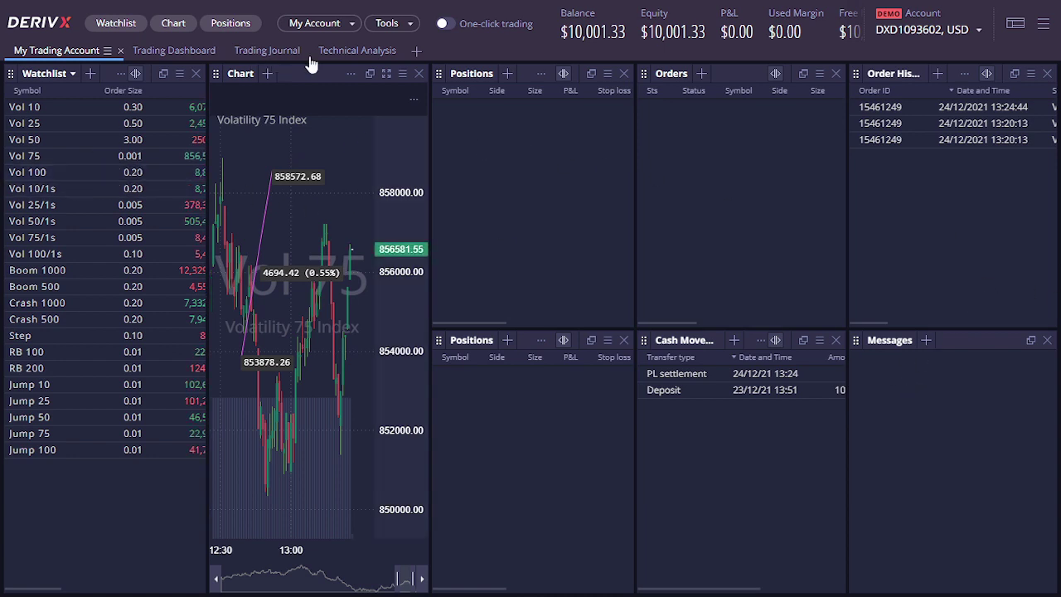
{"action": "left_click", "coordinate": [393, 23]}
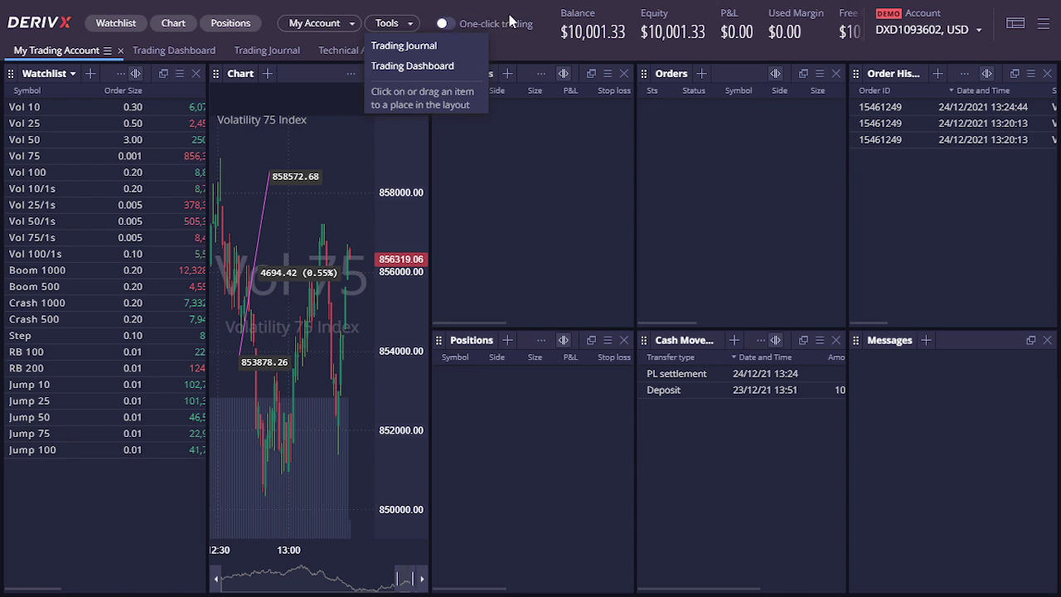
{"action": "left_click", "coordinate": [900, 25]}
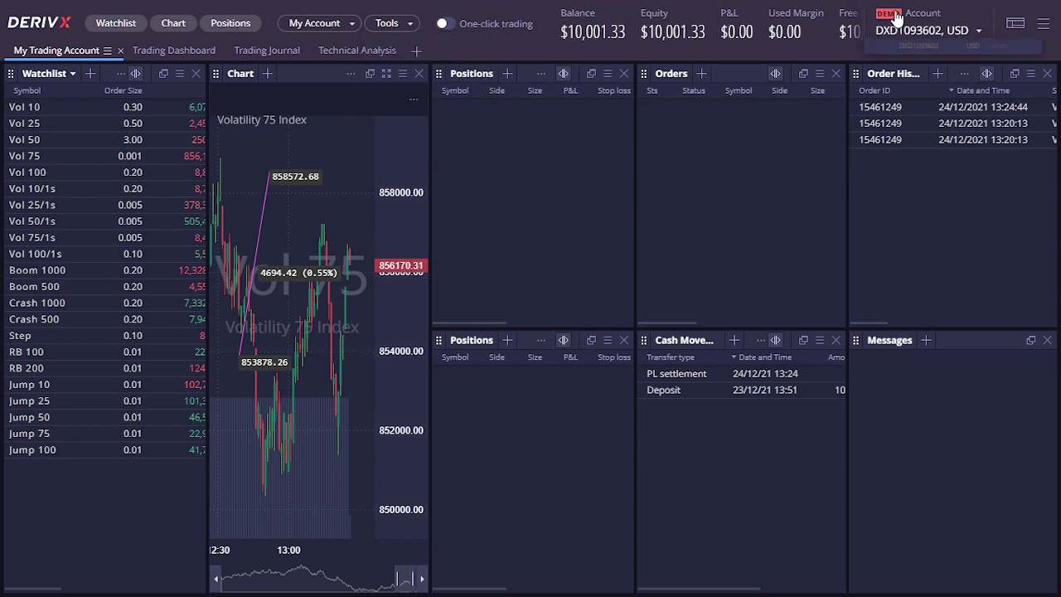
{"action": "left_click", "coordinate": [1043, 24]}
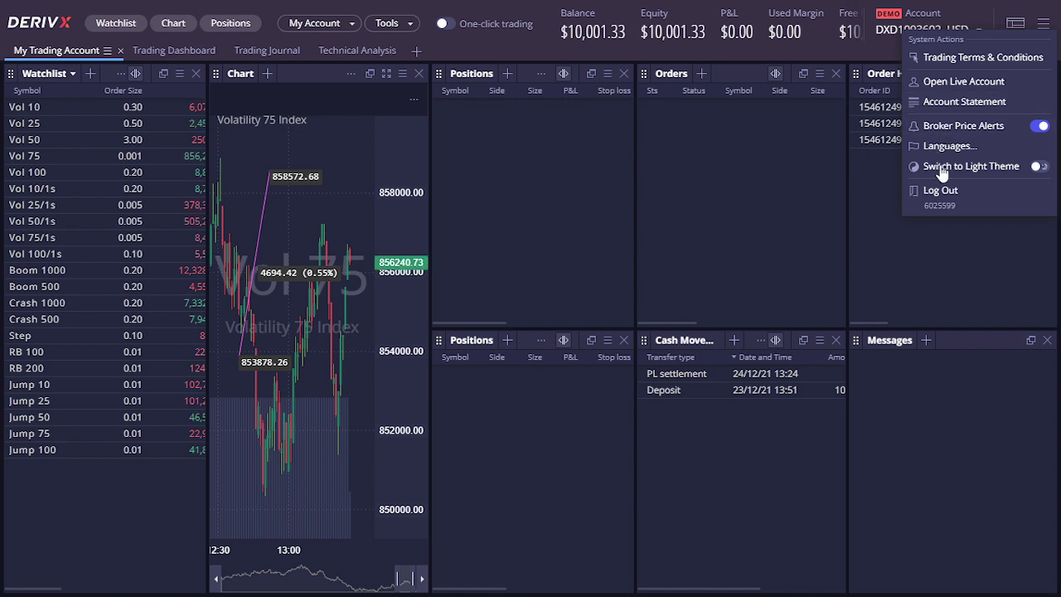
{"action": "left_click", "coordinate": [1039, 169]}
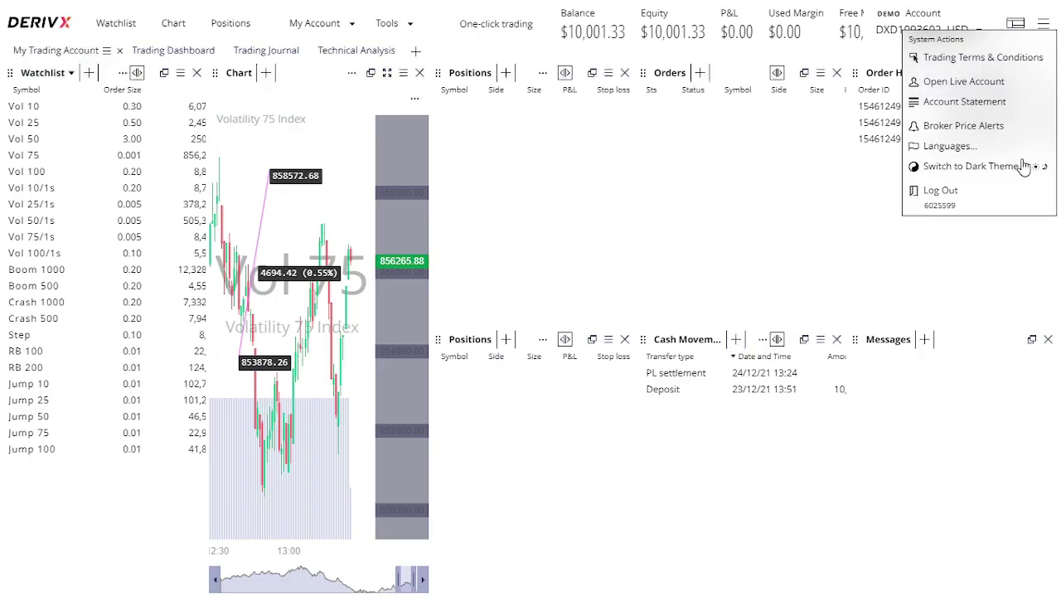
{"action": "left_click", "coordinate": [1025, 166]}
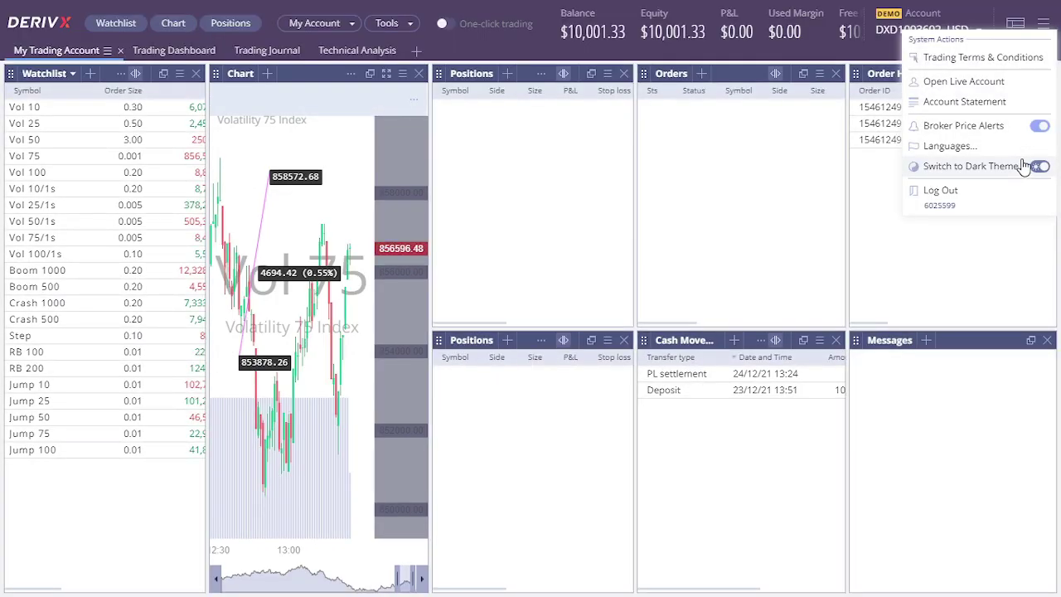
{"action": "left_click", "coordinate": [1043, 168]}
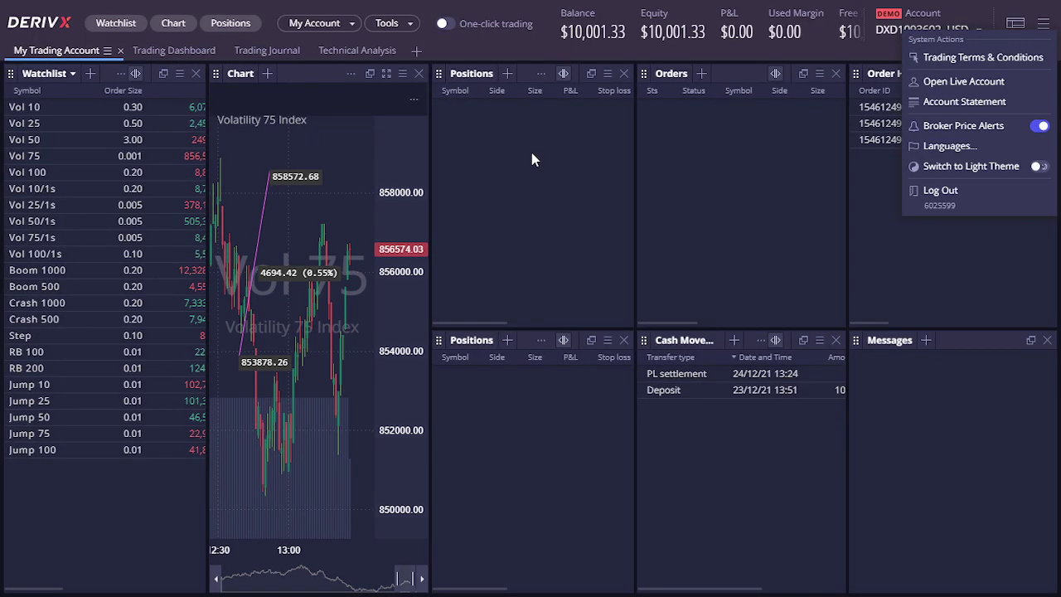
{"action": "left_click", "coordinate": [74, 58]}
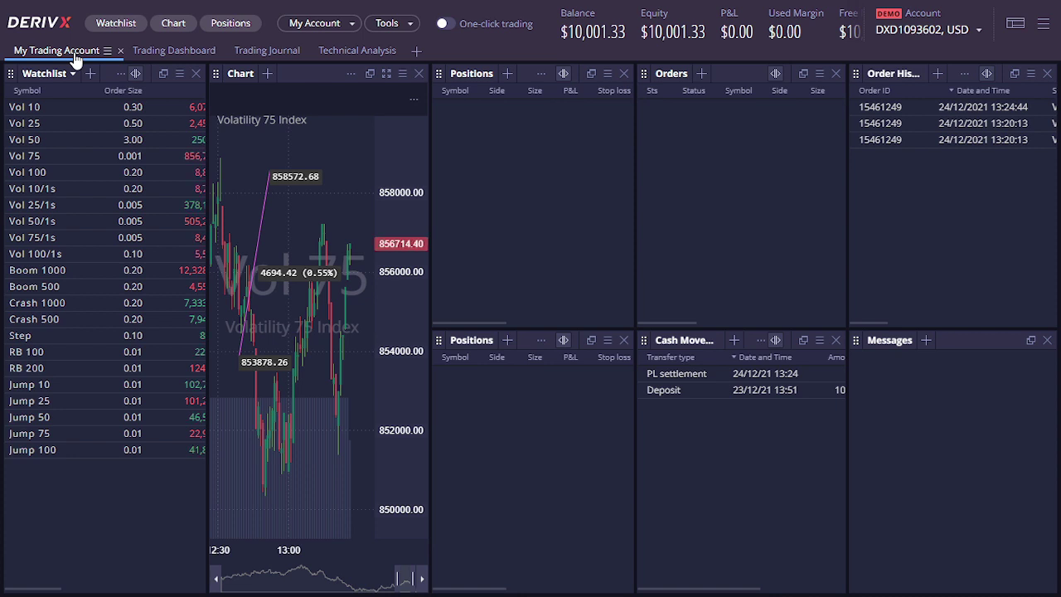
Close both empty Positions panels, the Orders panel and the Messages panel
{"action": "left_click", "coordinate": [623, 73]}
{"action": "left_click", "coordinate": [624, 74]}
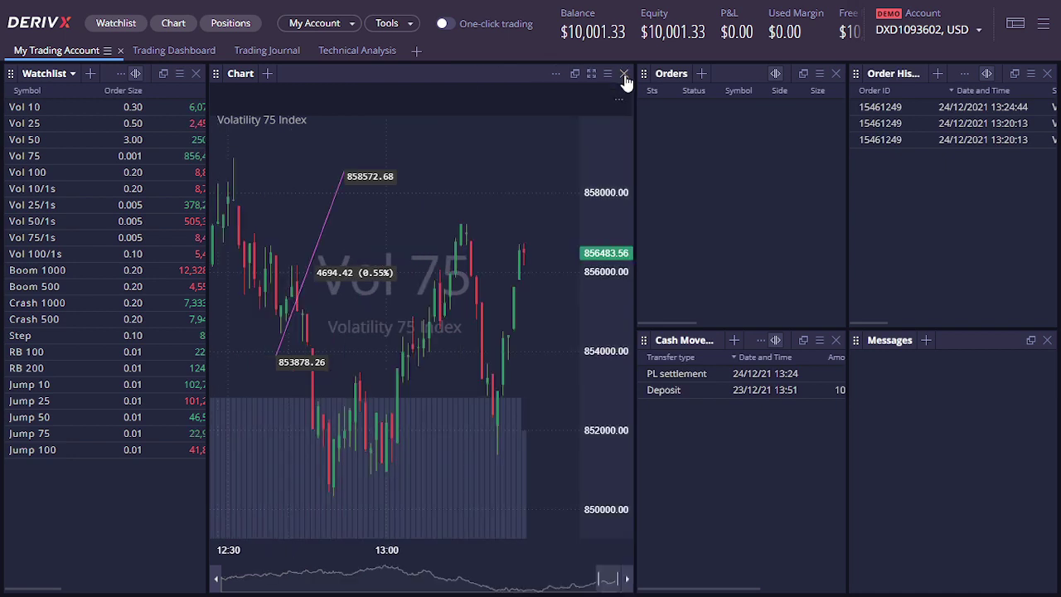
{"action": "left_click", "coordinate": [836, 74]}
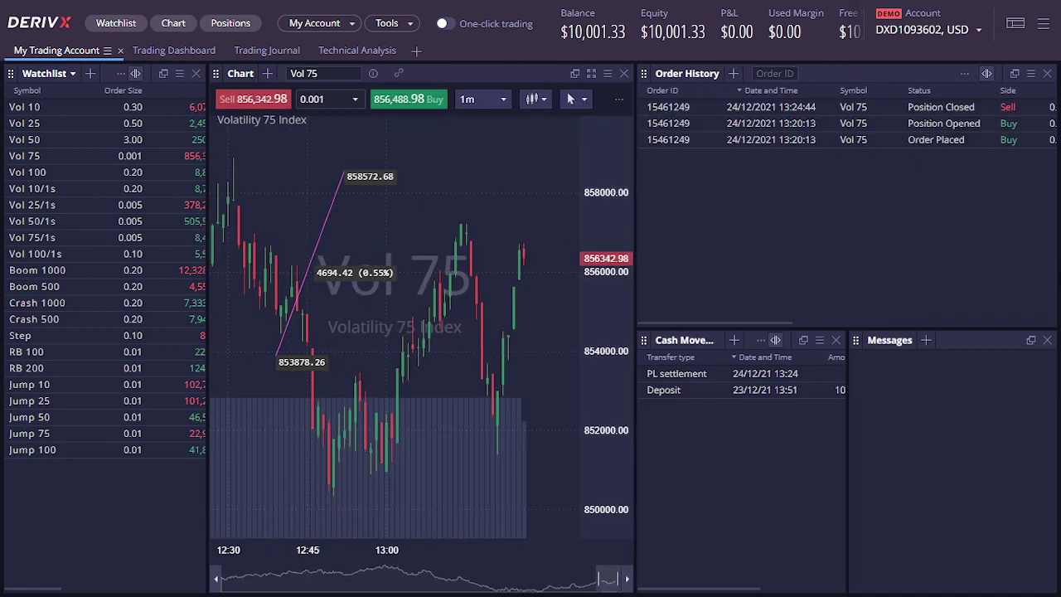
{"action": "left_click", "coordinate": [1046, 342]}
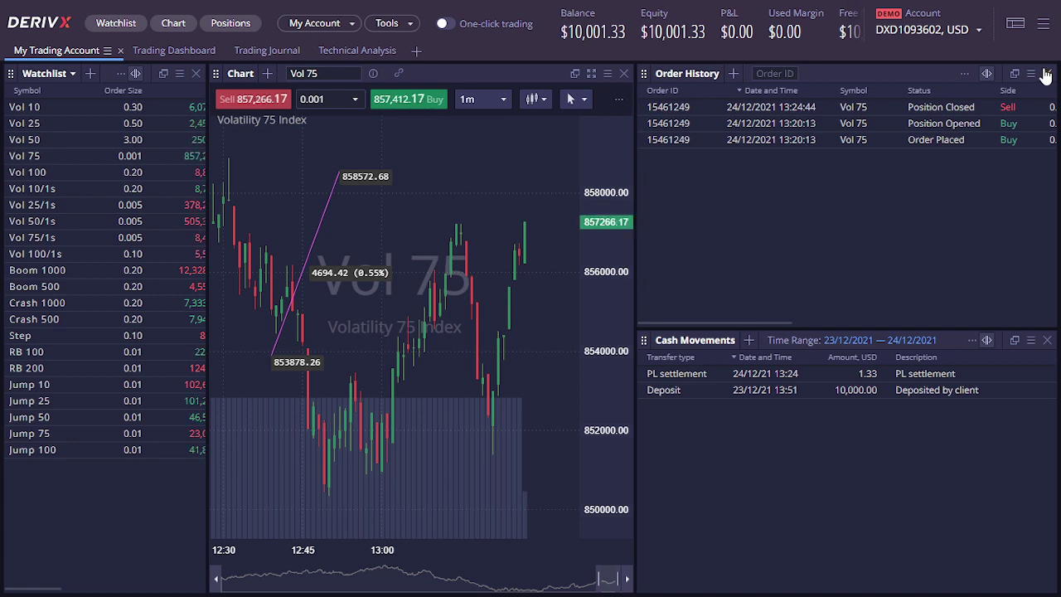
Close the Order History panel, leaving Cash Movements beside the chart, and exit browser full screen
{"action": "left_click", "coordinate": [1047, 74]}
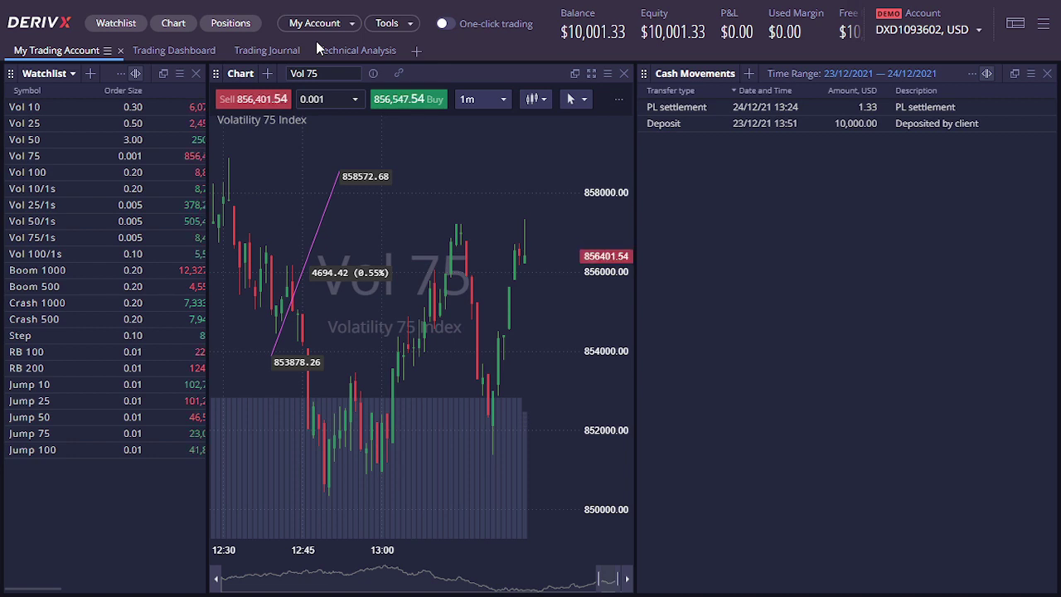
{"action": "key", "text": "F11"}
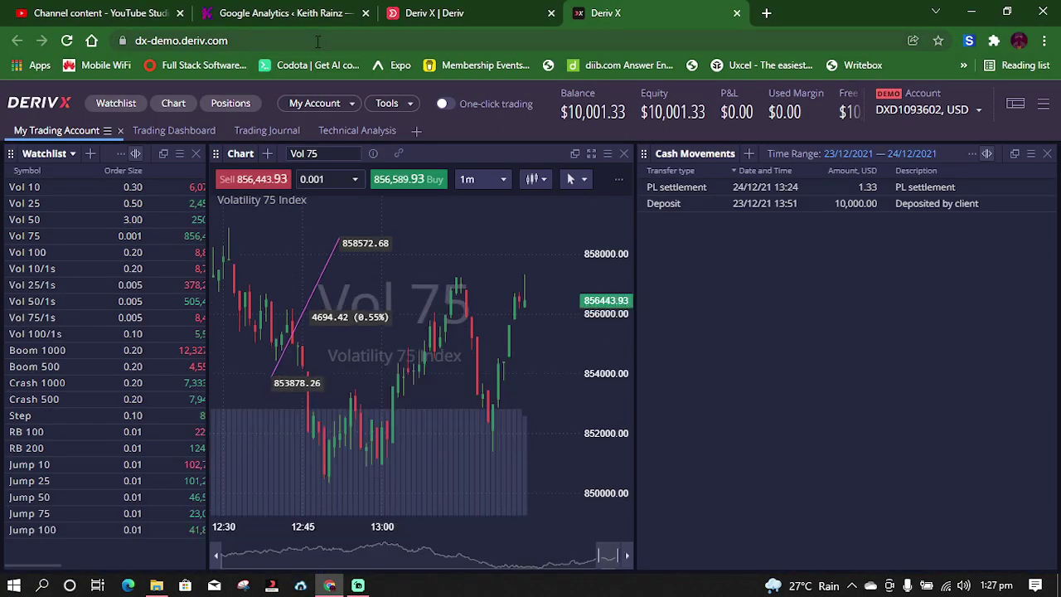